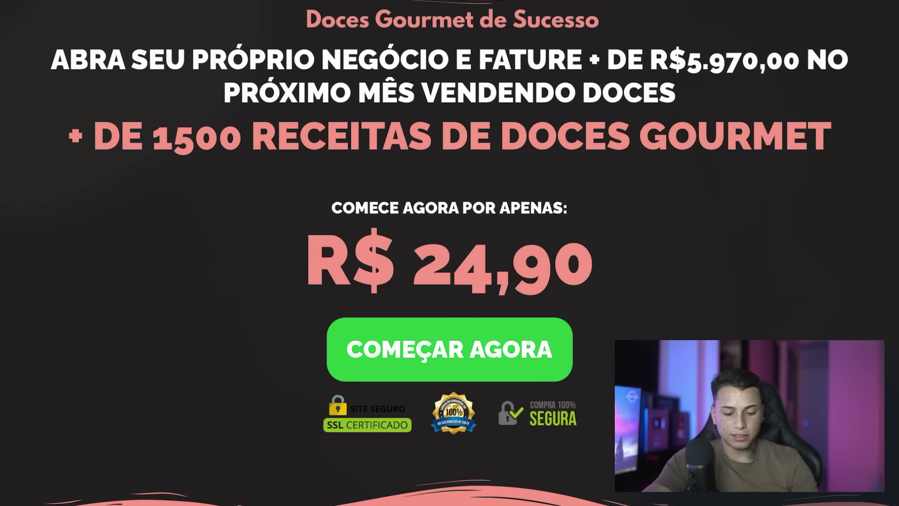
# Look through the Doces Gourmet de Sucesso sales page, covering the course contents, bonuses, customer testimonials and guarantee
pyautogui.scroll(-15, 450, 253)
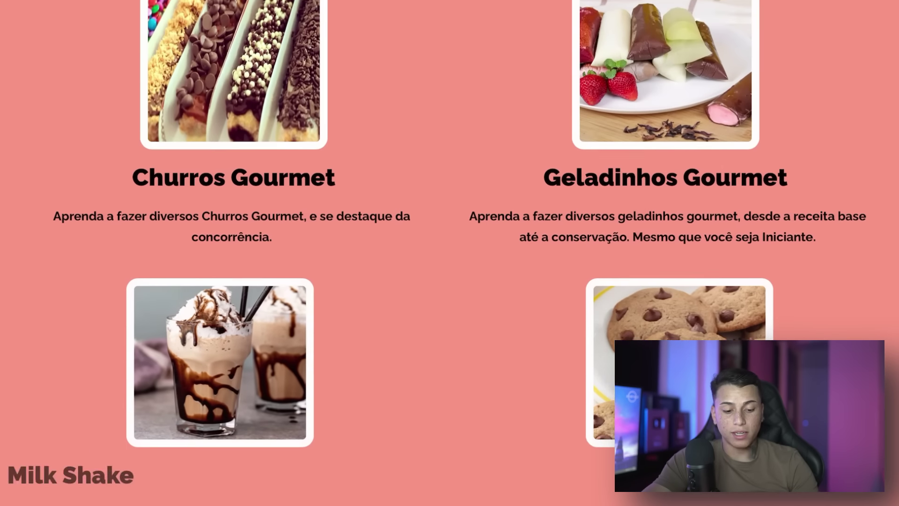
pyautogui.scroll(-15, 449, 253)
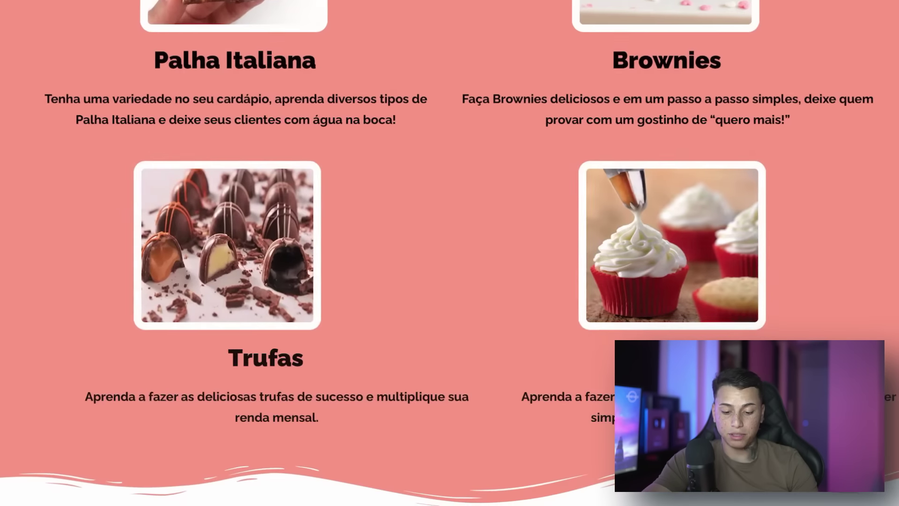
pyautogui.scroll(-15, 450, 253)
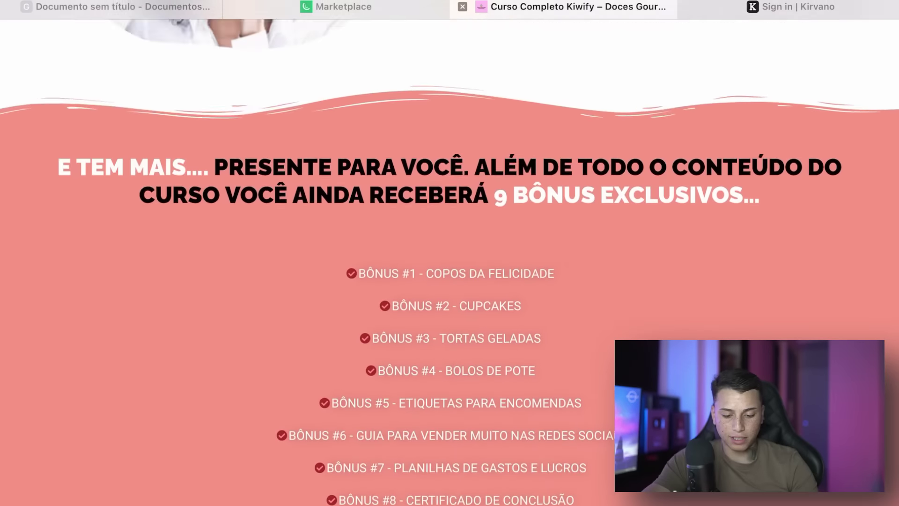
pyautogui.scroll(-15, 450, 252)
pyautogui.scroll(-18, 450, 253)
pyautogui.scroll(8, 450, 253)
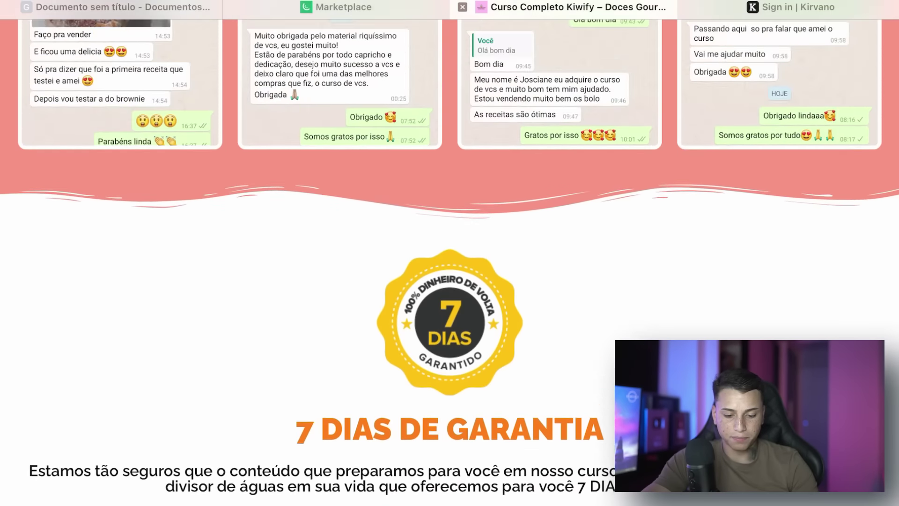
pyautogui.scroll(20, 449, 252)
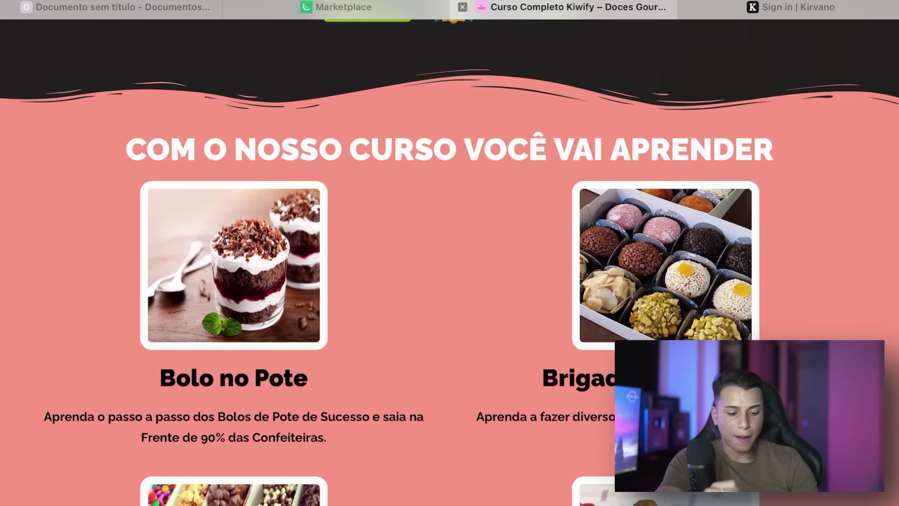
pyautogui.scroll(3, 449, 253)
# Check the product's description in the Kiwify marketplace and mark MATERIAIS as done in the TOPS PRODUTOS checklist
pyautogui.click(116, 7)
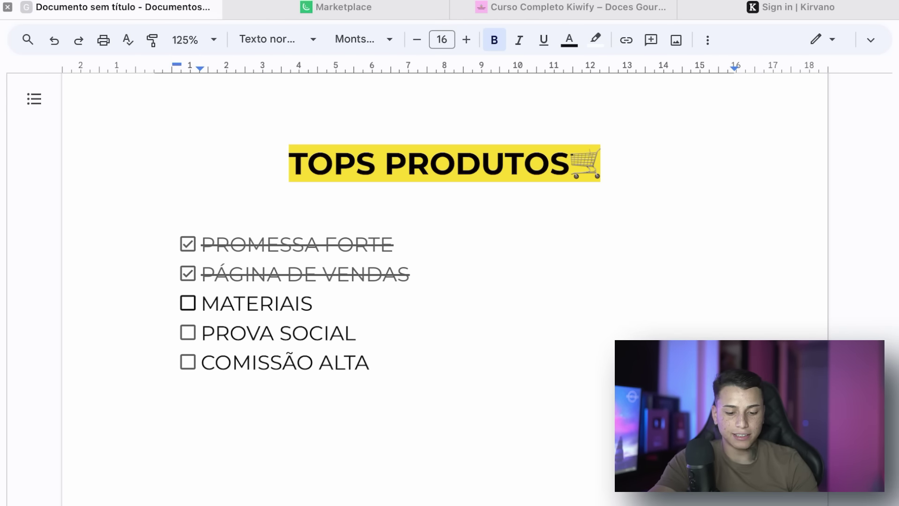
pyautogui.press('super+2')
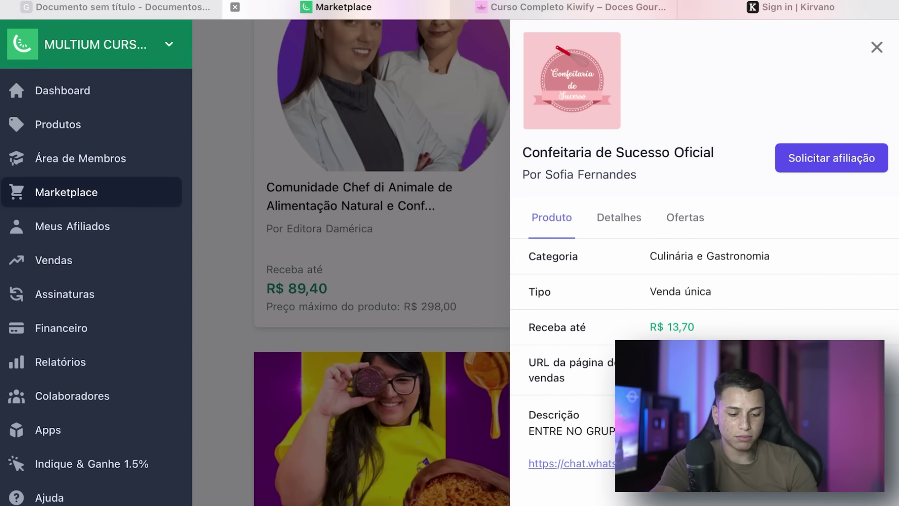
pyautogui.press('super+1')
pyautogui.click(188, 303)
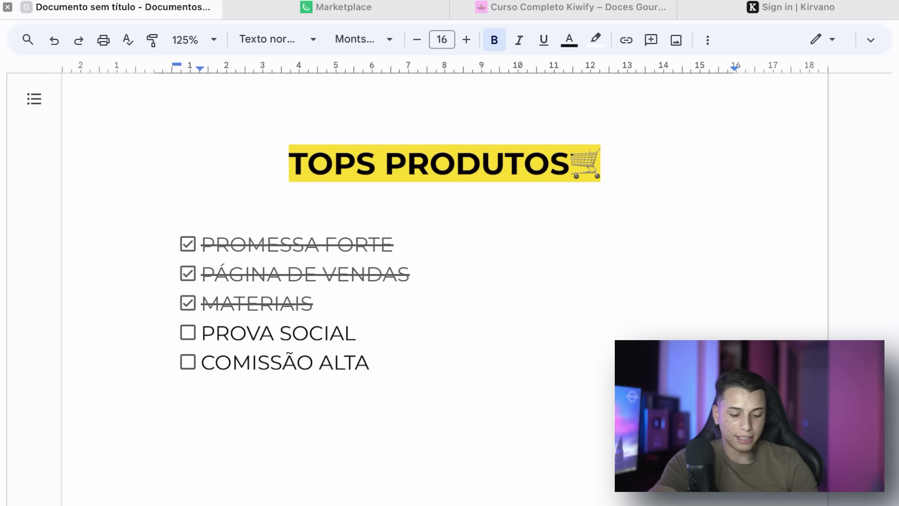
# Open the affiliates' WhatsApp group invitation from the Kiwify product description and mark PROVA SOCIAL as done in the checklist
pyautogui.press('super+2')
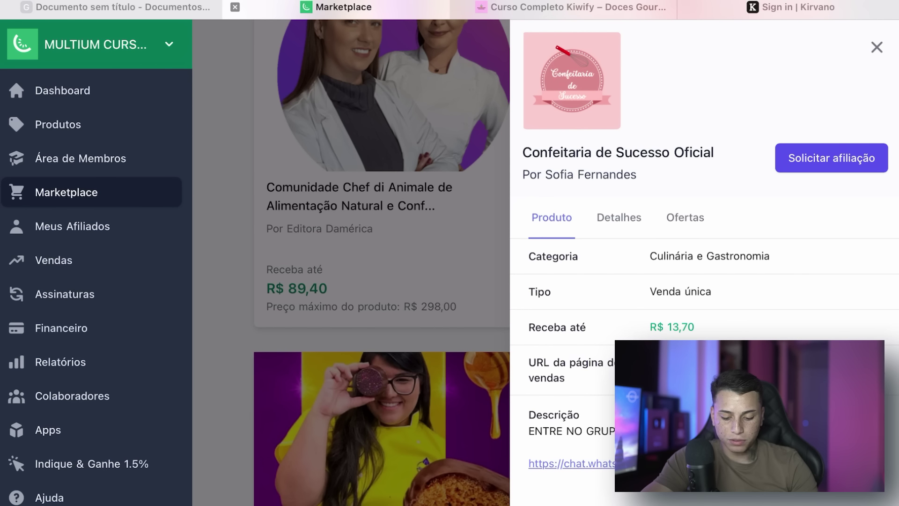
pyautogui.click(571, 463)
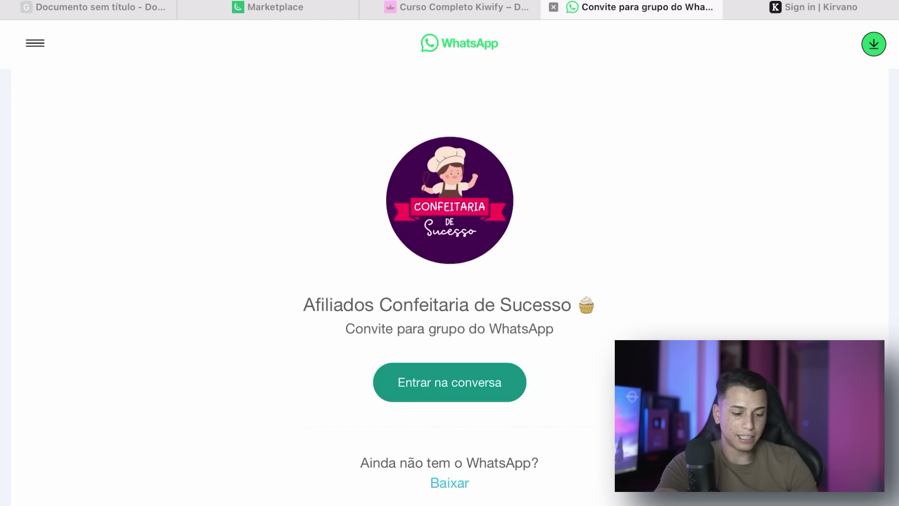
pyautogui.press('super+1')
pyautogui.click(188, 332)
# Show the offers of Confeitaria de Sucesso Oficial in the Kiwify marketplace and request affiliation to the product
pyautogui.press('super+2')
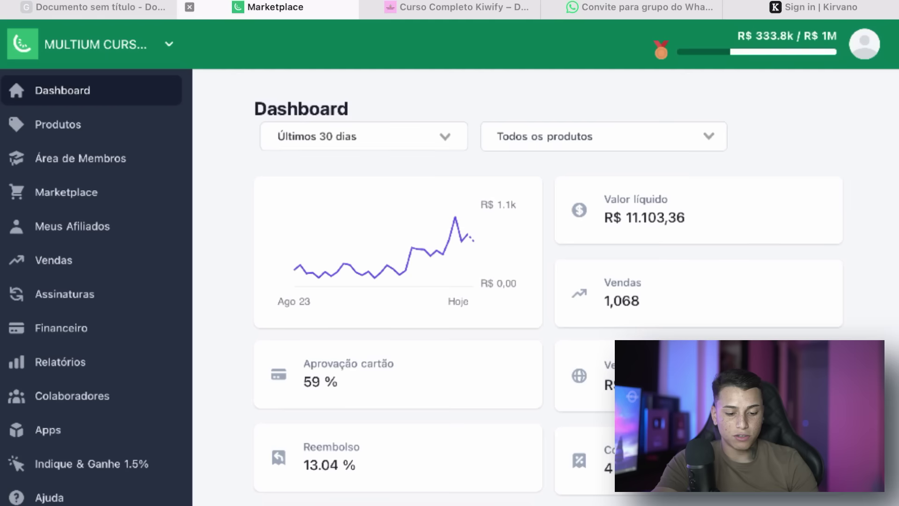
pyautogui.click(685, 218)
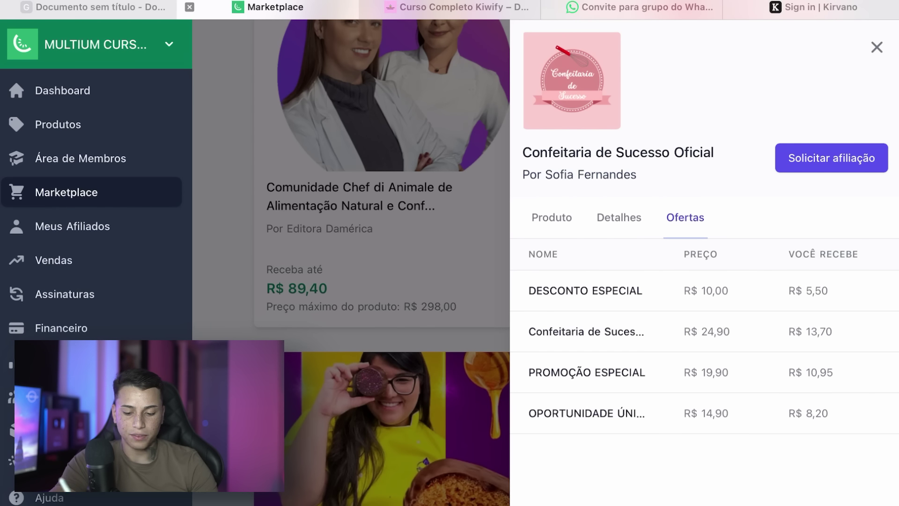
pyautogui.click(831, 158)
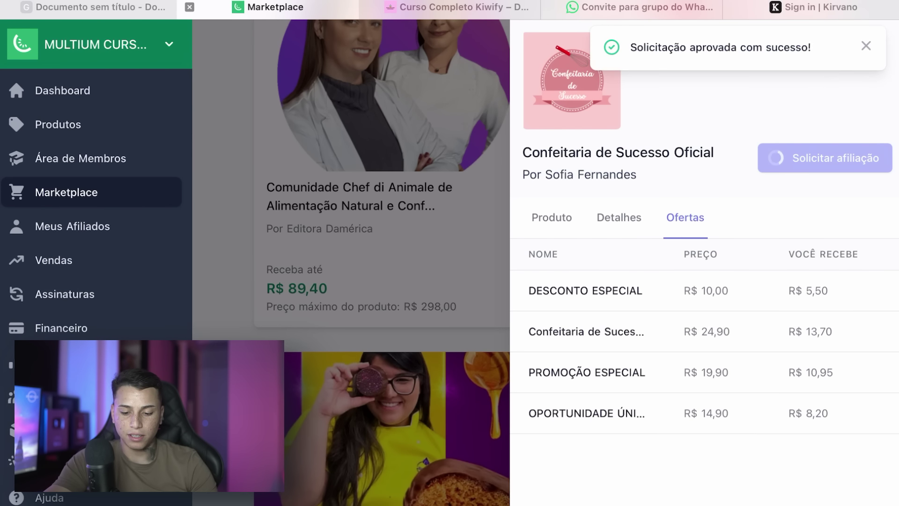
pyautogui.scroll(-8, 704, 266)
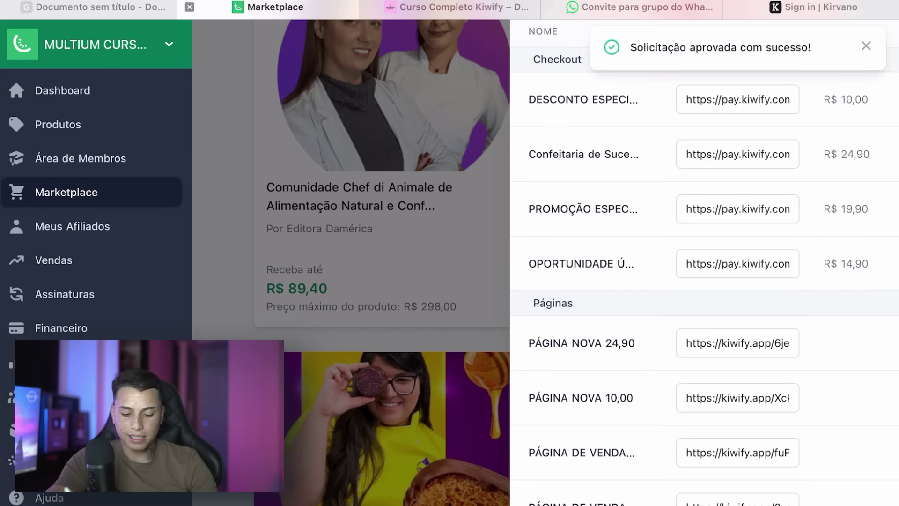
pyautogui.scroll(7, 704, 262)
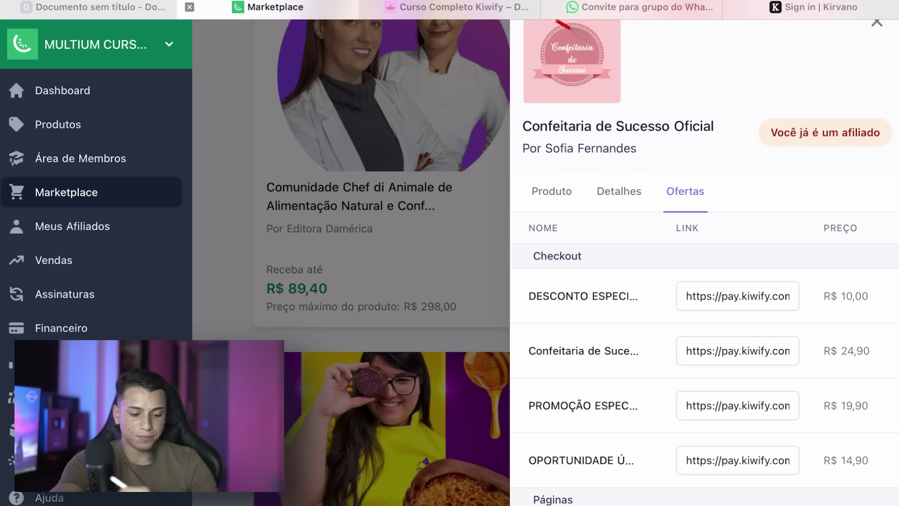
# Mark COMISSÃO ALTA as done in the TOPS PRODUTOS checklist
pyautogui.hotkey('ctrl', 'shift', 'Tab')
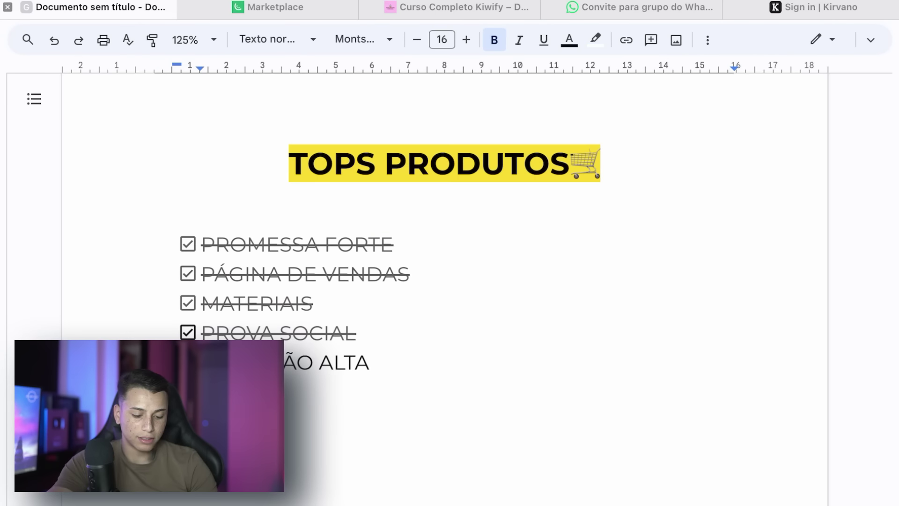
pyautogui.click(187, 362)
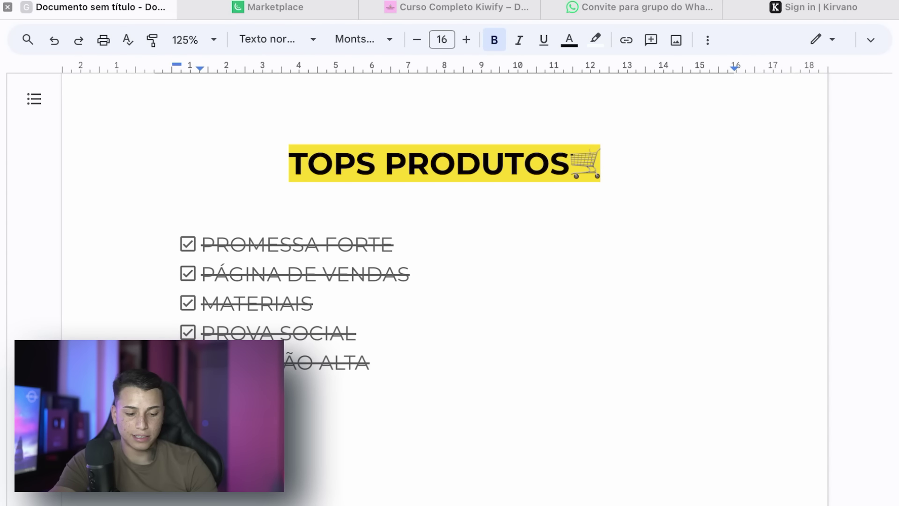
# Return to the Kiwify product information, review the course's sales page and proceed from it to the checkout page
pyautogui.hotkey('ctrl', 'Tab')
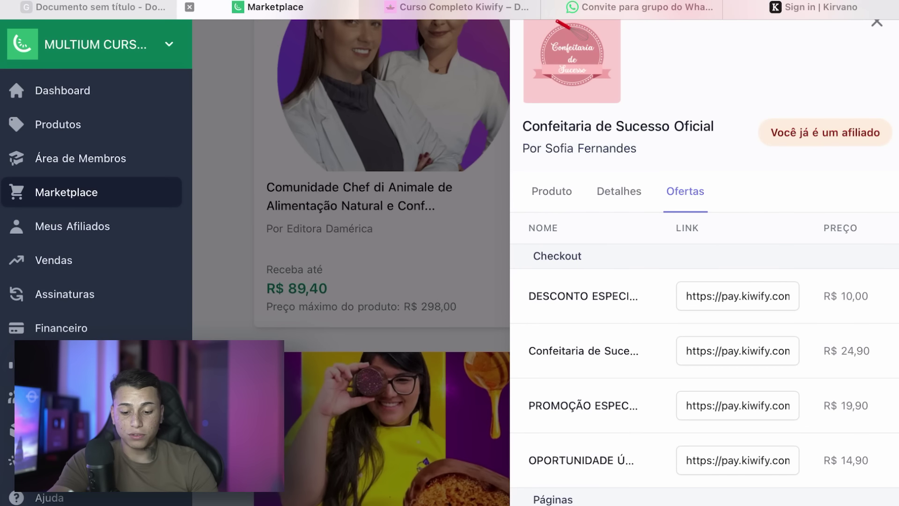
pyautogui.scroll(1, 704, 263)
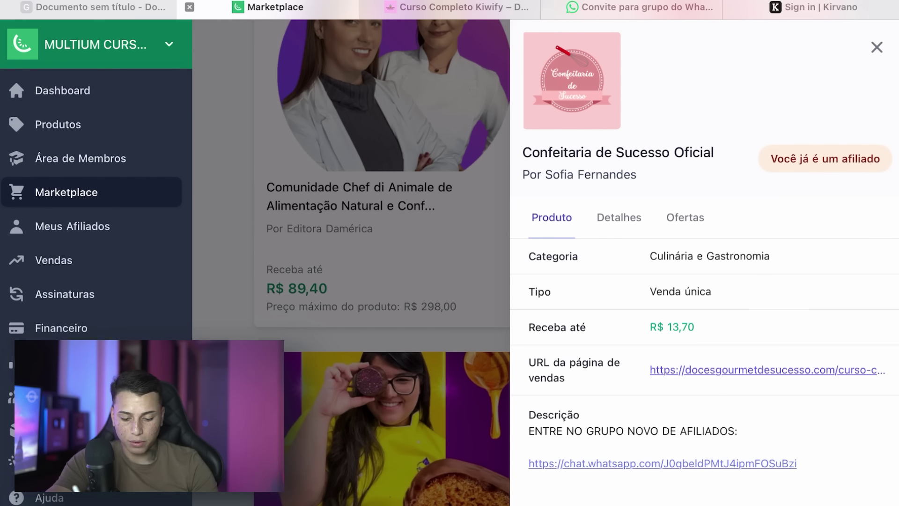
pyautogui.hotkey('ctrl', 'Tab')
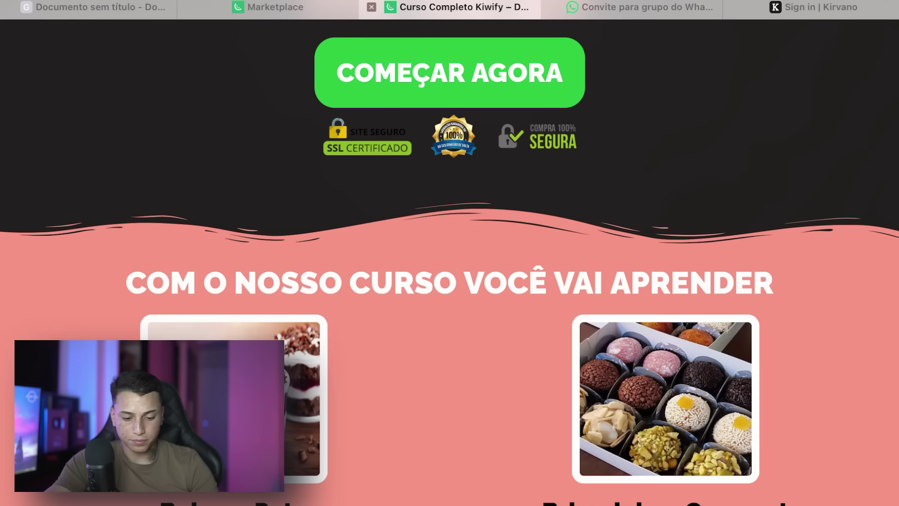
pyautogui.scroll(8, 450, 262)
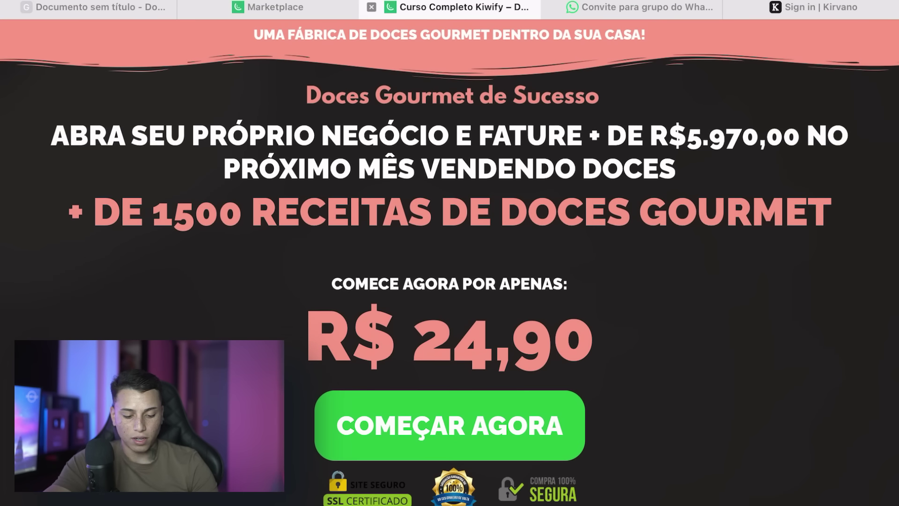
pyautogui.scroll(-12, 449, 253)
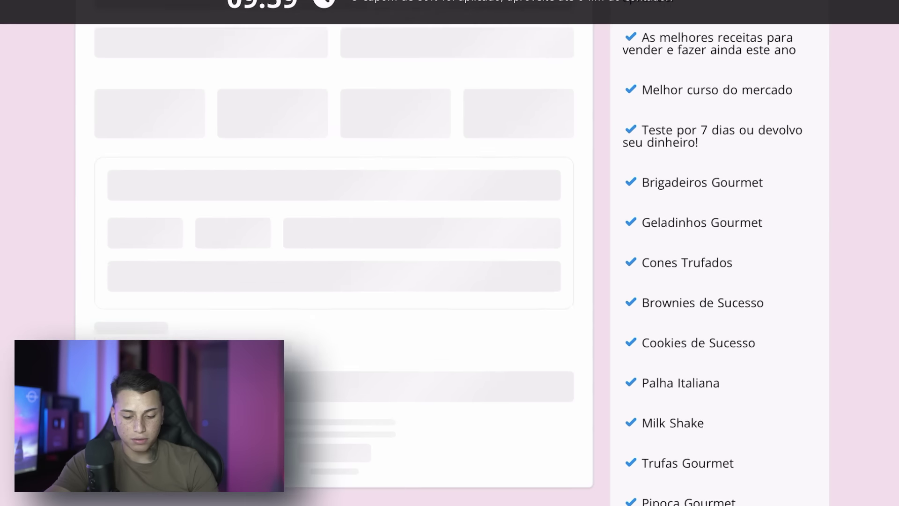
# Look through the Confeitaria de Sucesso checkout page, including its banner, card payment form and instalment options
pyautogui.scroll(-3, 449, 253)
pyautogui.scroll(15, 449, 253)
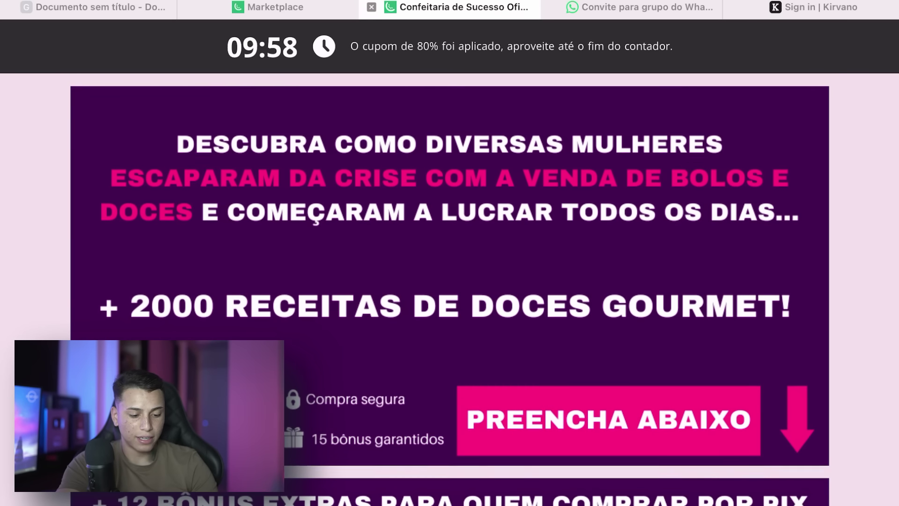
pyautogui.scroll(-14, 449, 262)
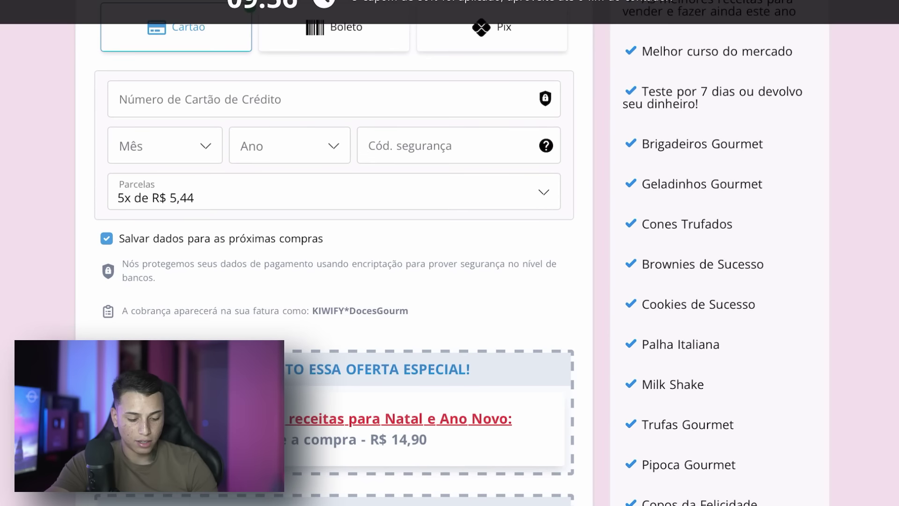
pyautogui.click(333, 191)
pyautogui.click(177, 361)
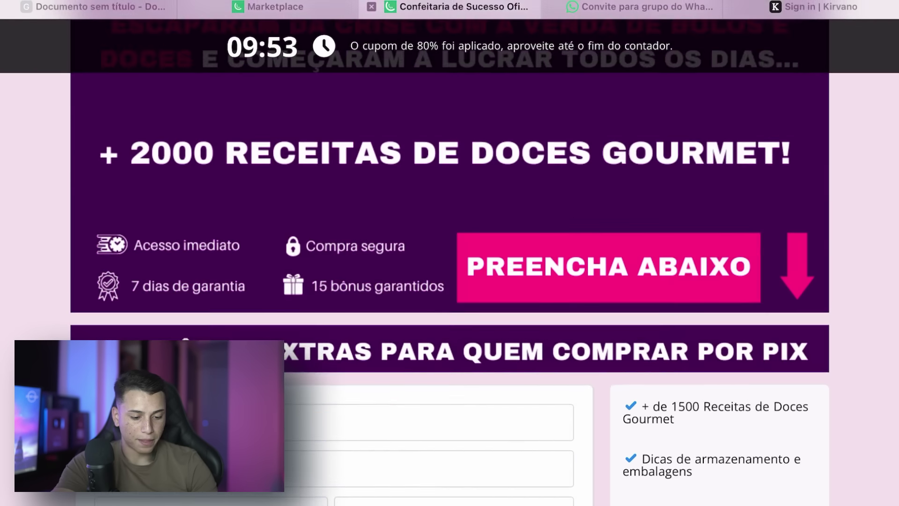
pyautogui.scroll(3, 449, 263)
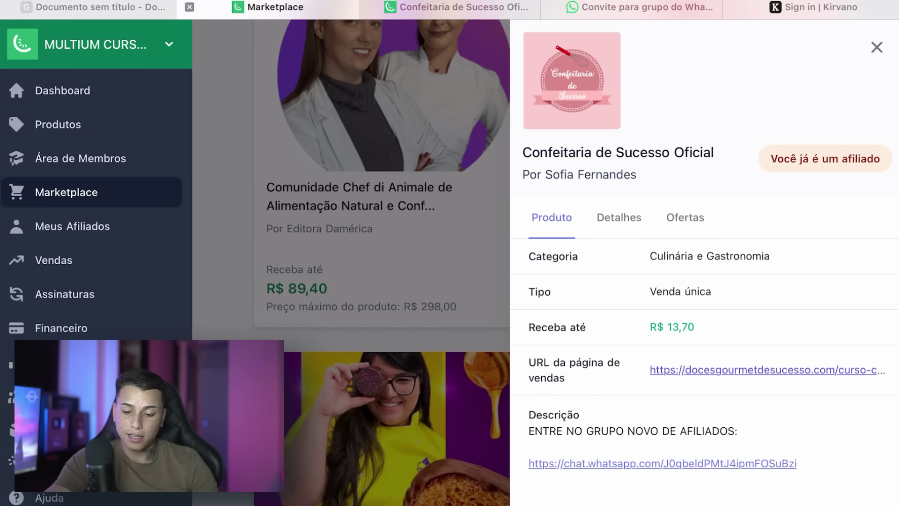
# Reopen Confeitaria de Sucesso Oficial from the marketplace results and copy the affiliate link of PÁGINA NOVA 24,90 from its offers
pyautogui.press('Escape')
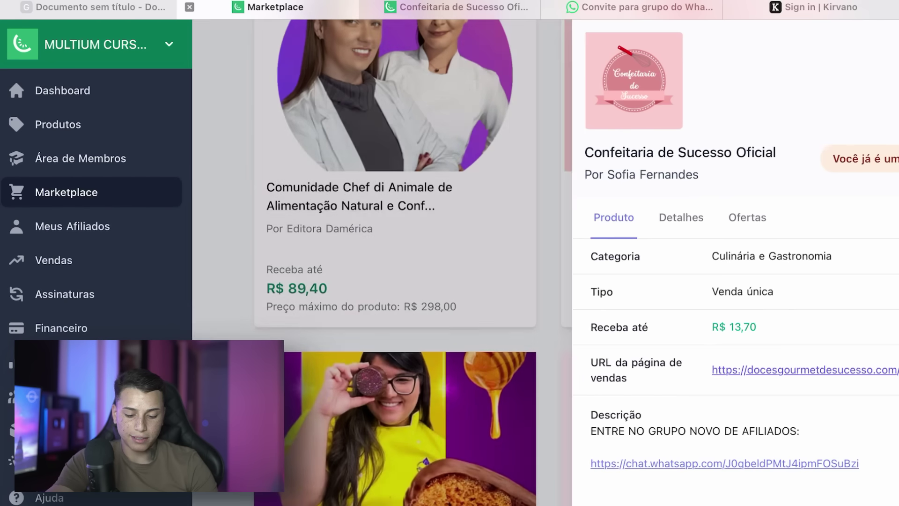
pyautogui.scroll(5, 546, 262)
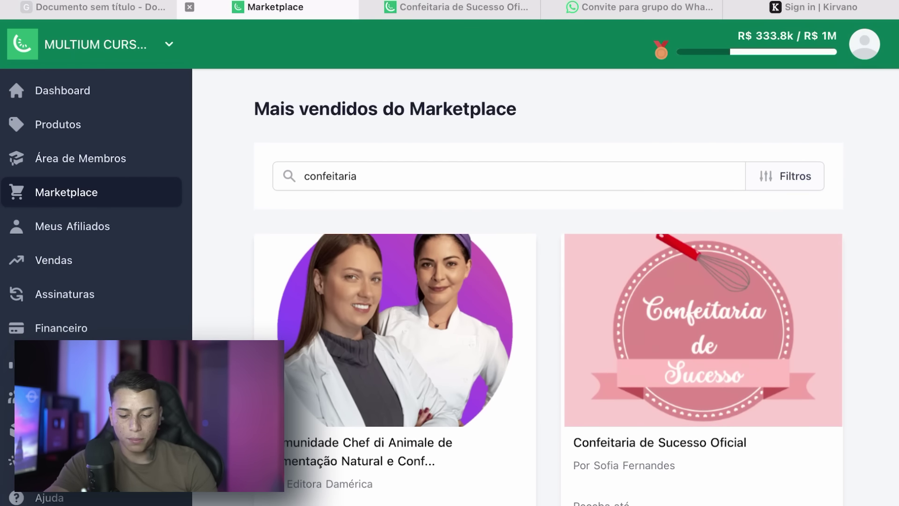
pyautogui.scroll(-6, 545, 262)
pyautogui.scroll(1, 545, 262)
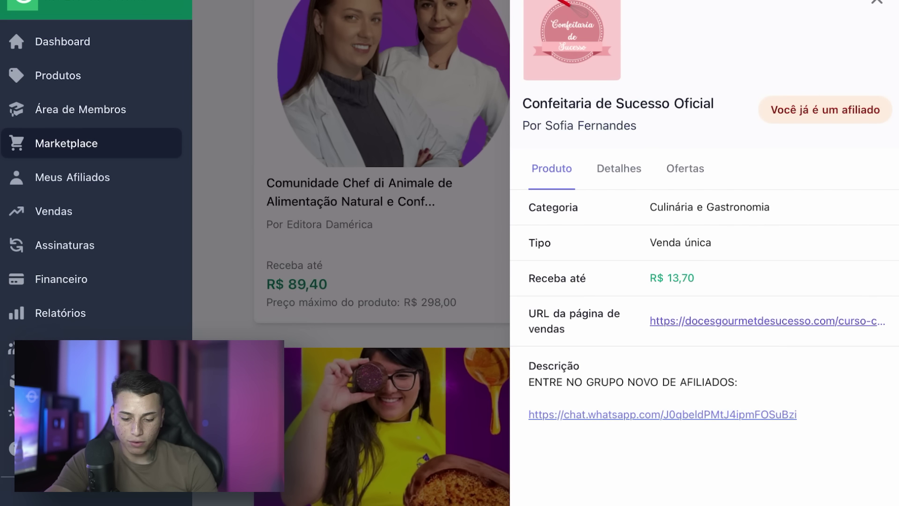
pyautogui.click(684, 168)
pyautogui.scroll(-3, 704, 253)
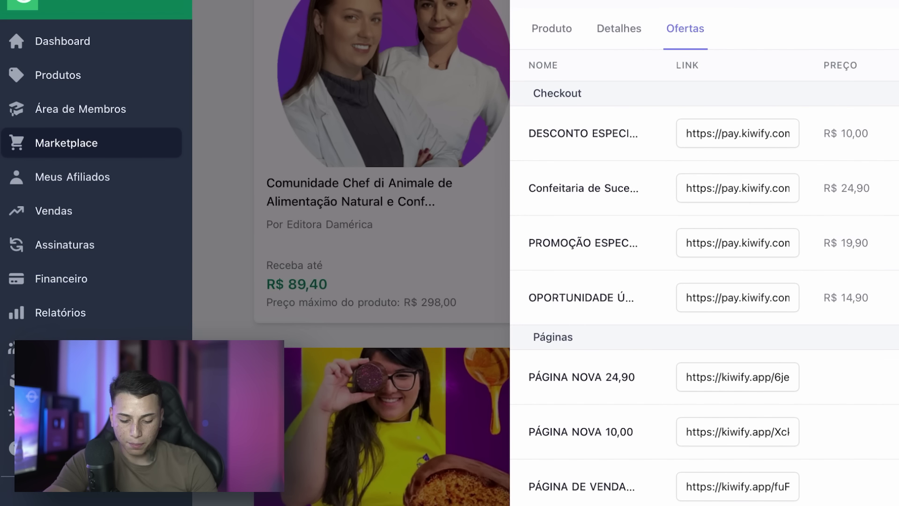
pyautogui.click(737, 376)
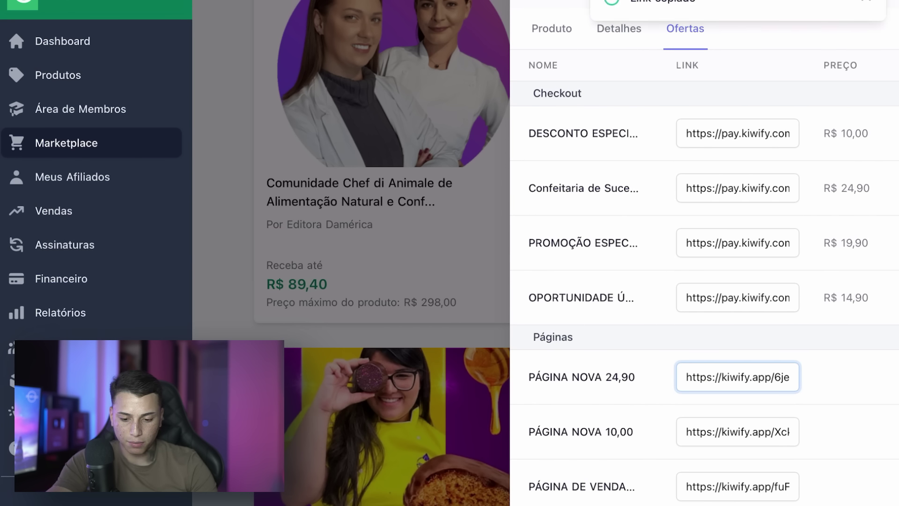
# Review the product's checkout and page links, close its details and return to the start of the marketplace results
pyautogui.scroll(4, 704, 252)
pyautogui.scroll(-1, 704, 253)
pyautogui.scroll(-3, 704, 252)
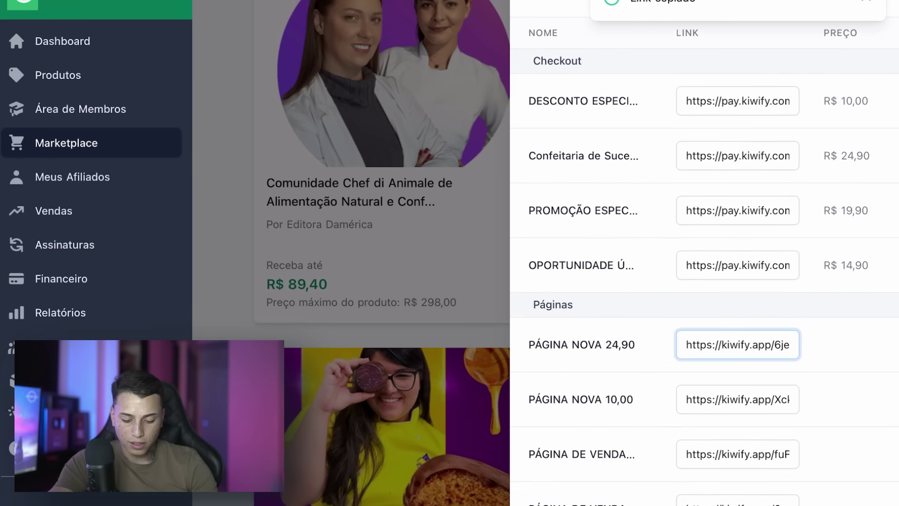
pyautogui.scroll(3, 704, 253)
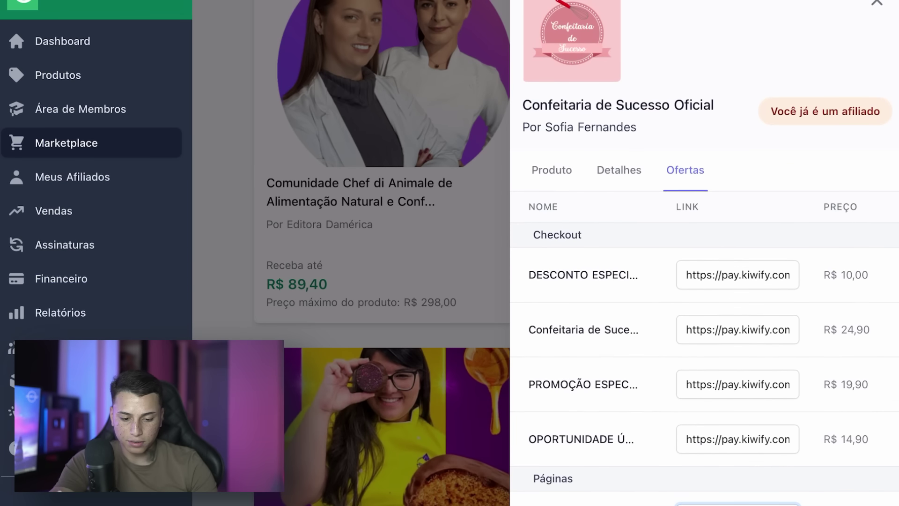
pyautogui.press('Escape')
pyautogui.scroll(5, 543, 252)
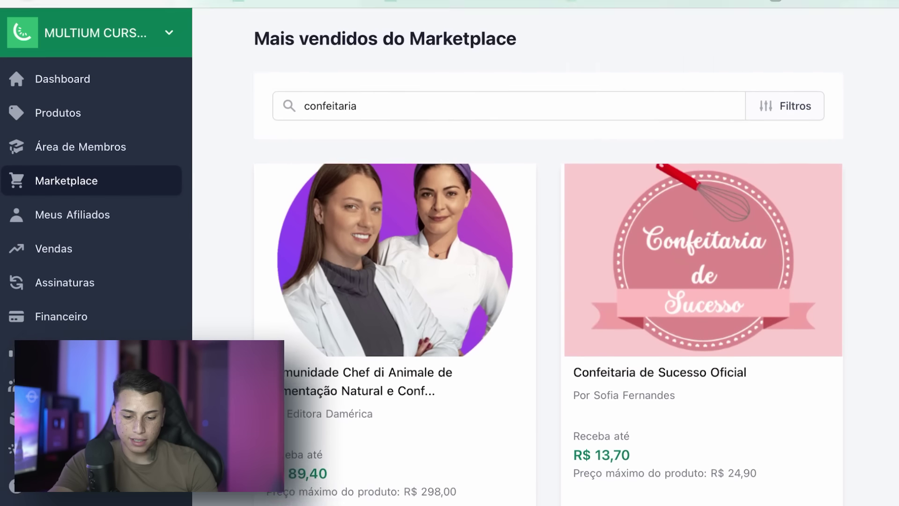
# Open the copied PÁGINA NOVA 24,90 affiliate link in a new browser tab
pyautogui.press('super+t')
pyautogui.click(200, 3)
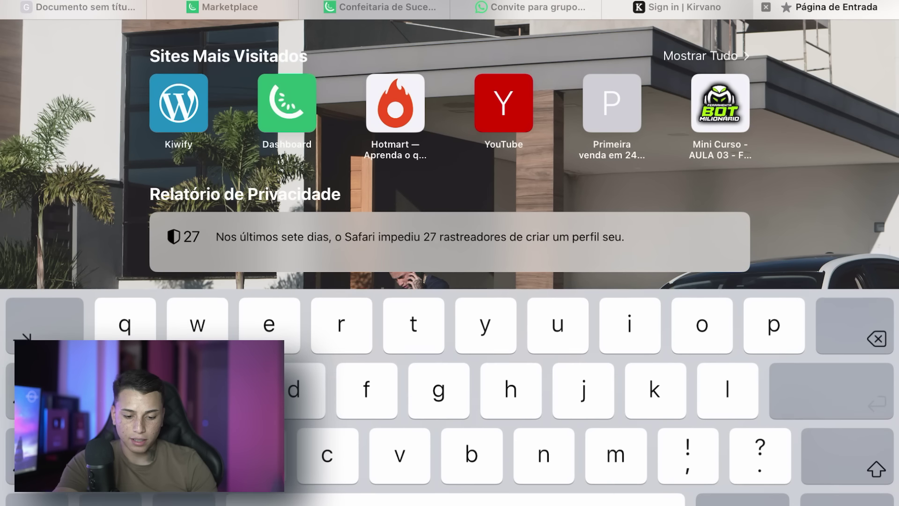
pyautogui.click(201, 3)
pyautogui.click(144, 7)
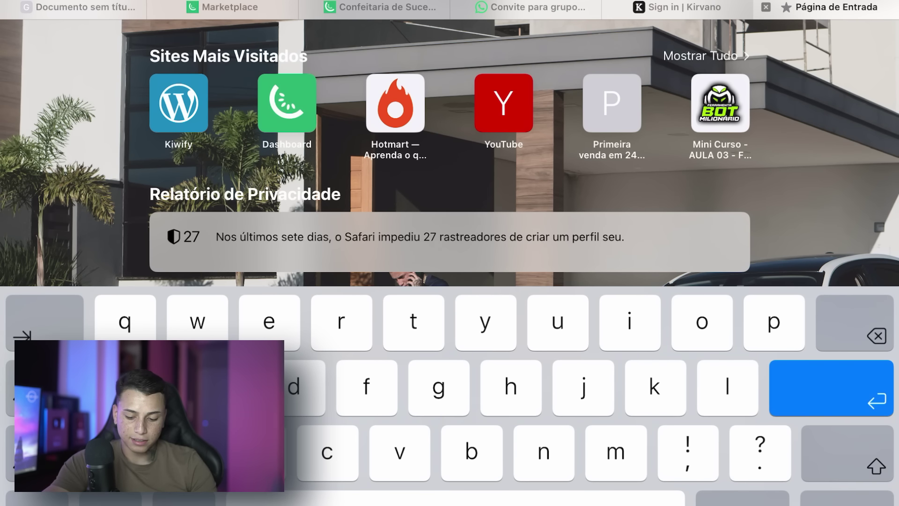
pyautogui.press('Return')
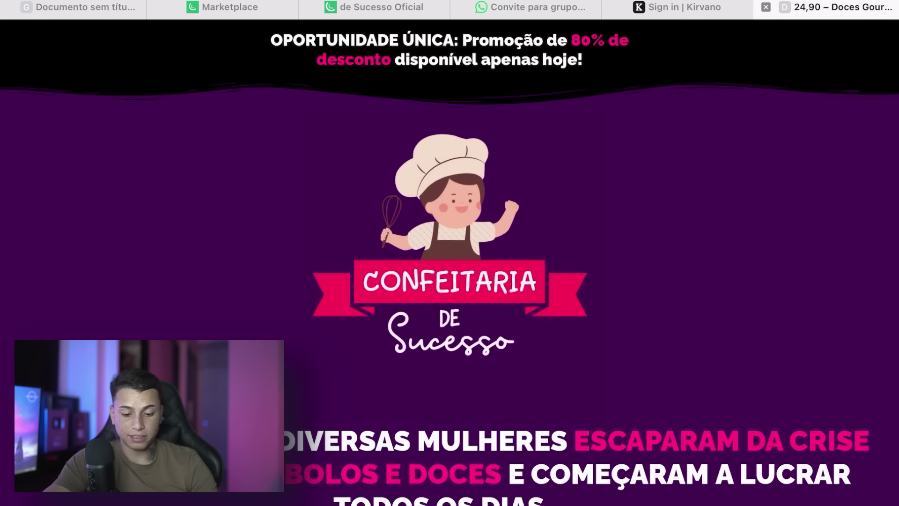
# Look through the Confeitaria de Sucesso sales page, including its course preview and the section on what students learn
pyautogui.scroll(-10, 449, 262)
pyautogui.scroll(10, 449, 262)
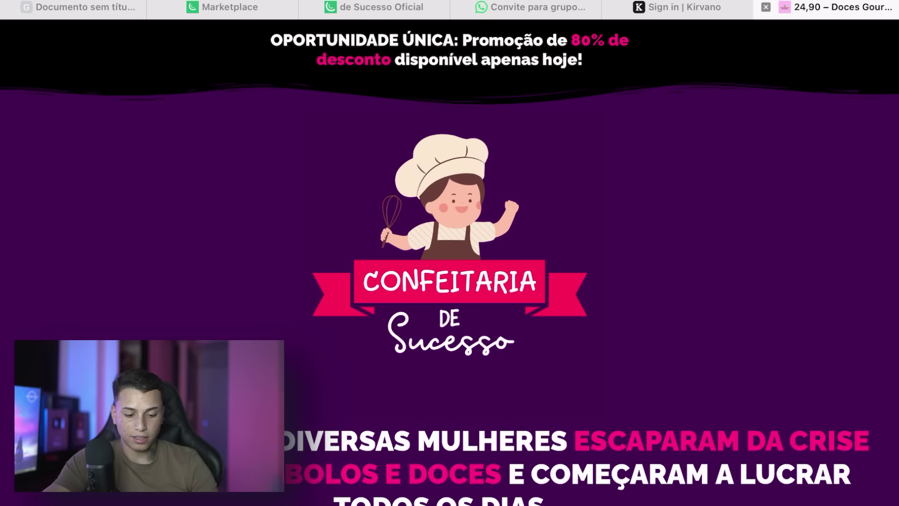
pyautogui.scroll(-15, 449, 262)
pyautogui.scroll(5, 450, 262)
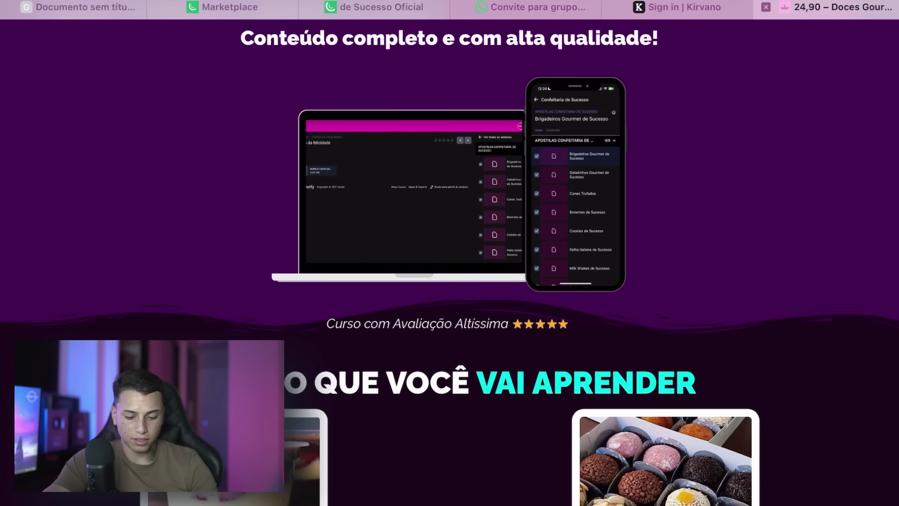
pyautogui.scroll(-20, 449, 262)
pyautogui.scroll(20, 449, 262)
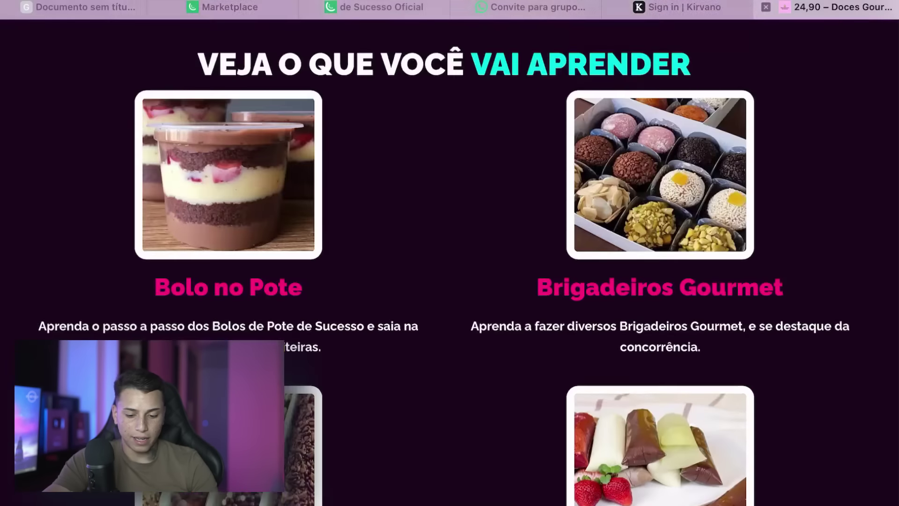
pyautogui.scroll(10, 449, 262)
# Close the sales page, Kirvano sign-in, WhatsApp invitation and checkout tabs to return to the Kiwify marketplace
pyautogui.press('super+w')
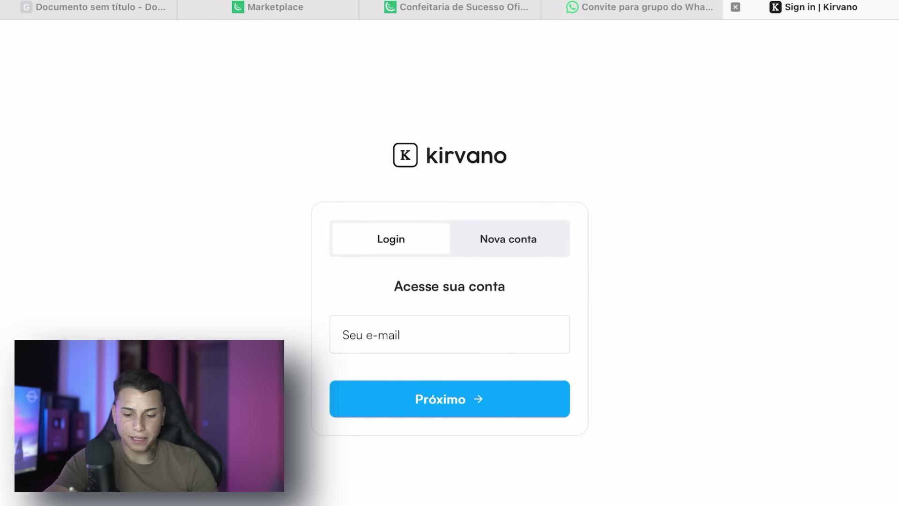
pyautogui.press('super+w')
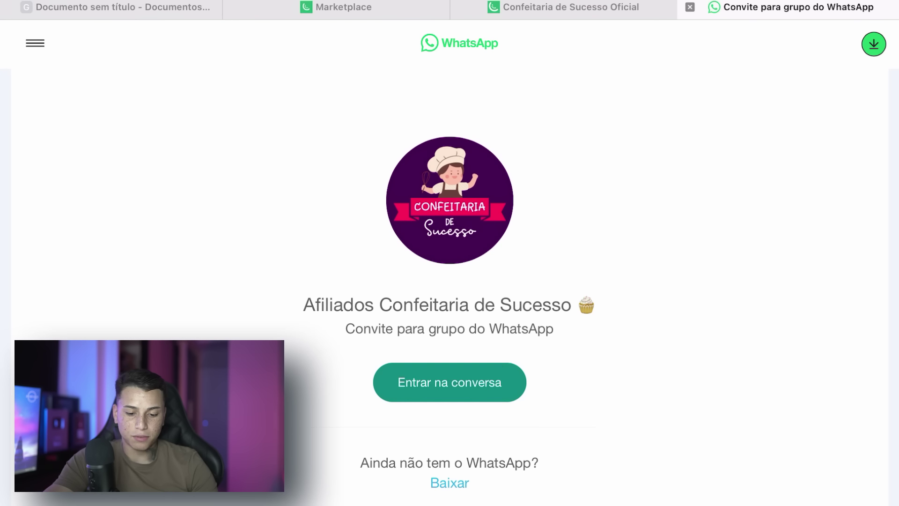
pyautogui.press('super+w')
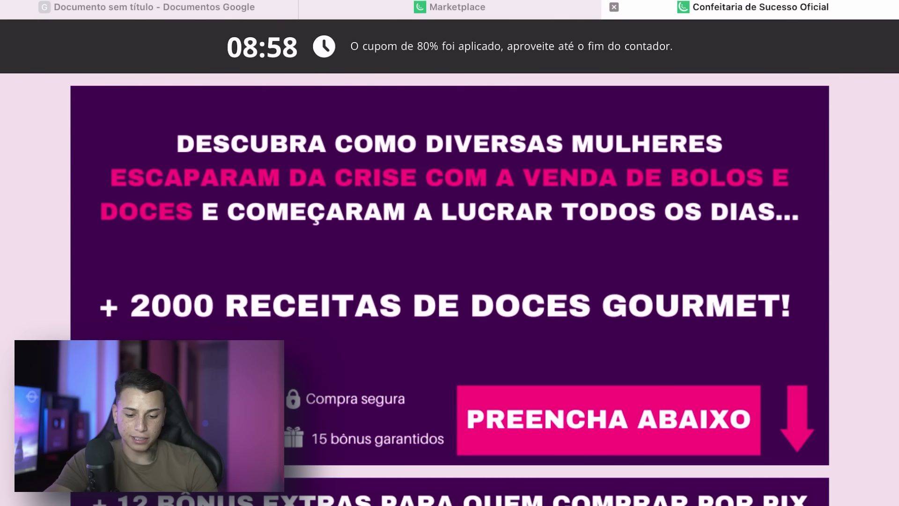
pyautogui.press('super+w')
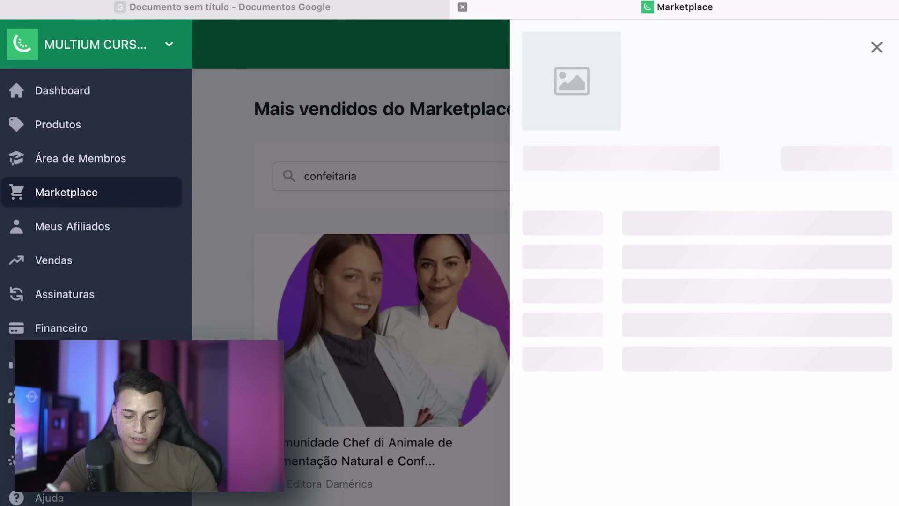
# Copy the PÁGINA NOVA 24,90 affiliate link from the offers of Confeitaria de Sucesso Oficial and close the product details
pyautogui.click(684, 217)
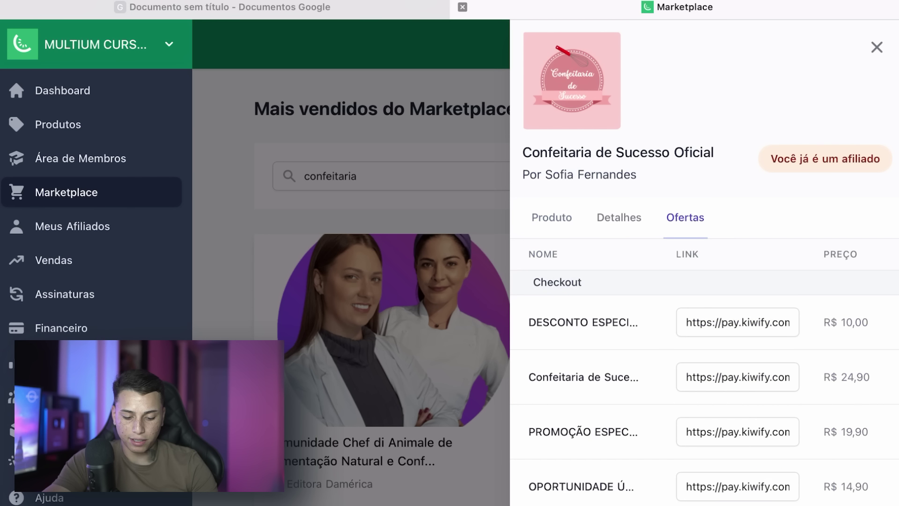
pyautogui.scroll(-4, 704, 281)
pyautogui.click(737, 398)
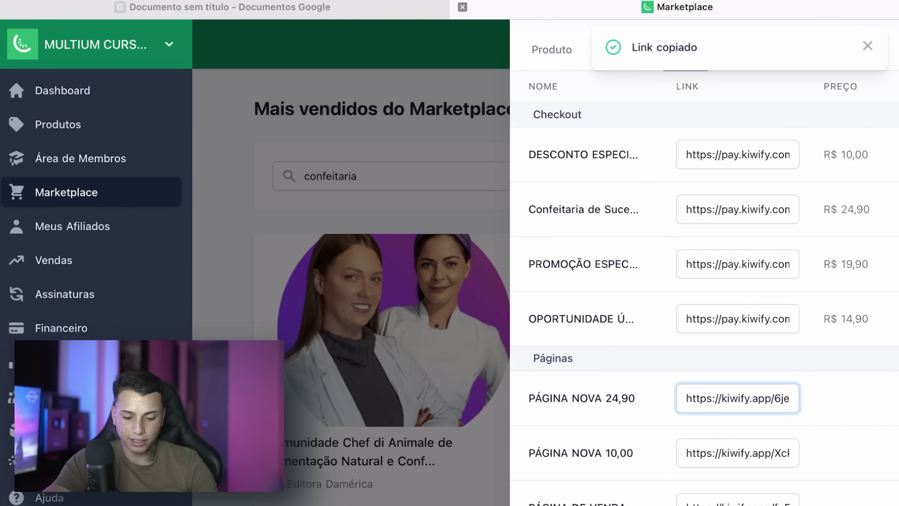
pyautogui.press('Escape')
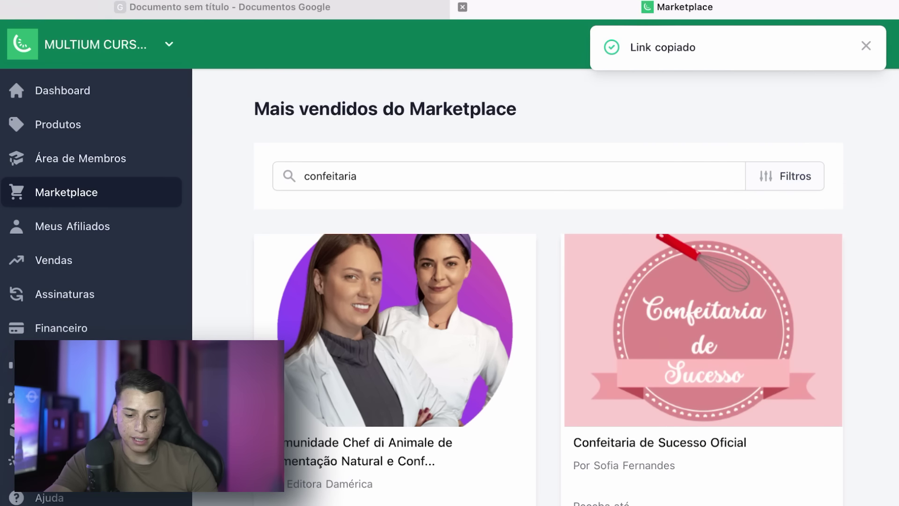
# Open the Bitly link shortener website in a new browser tab
pyautogui.press('super+t')
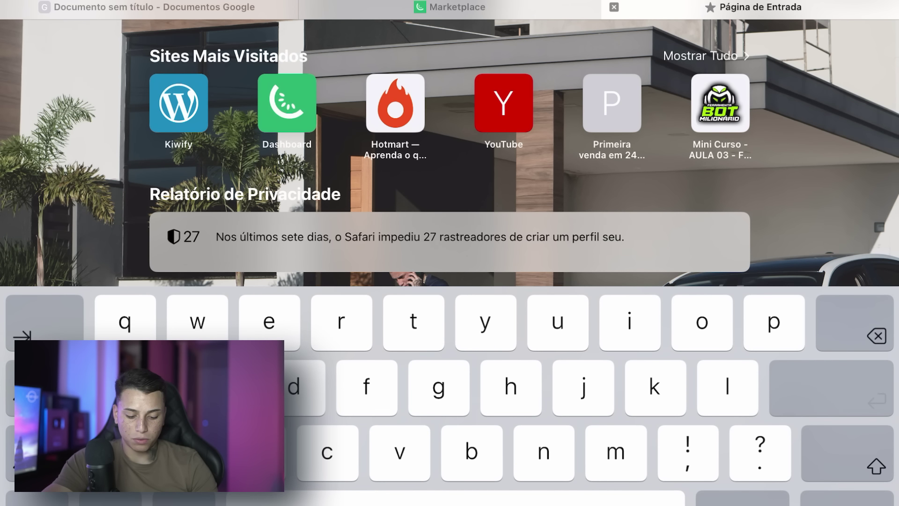
pyautogui.write('bitl')
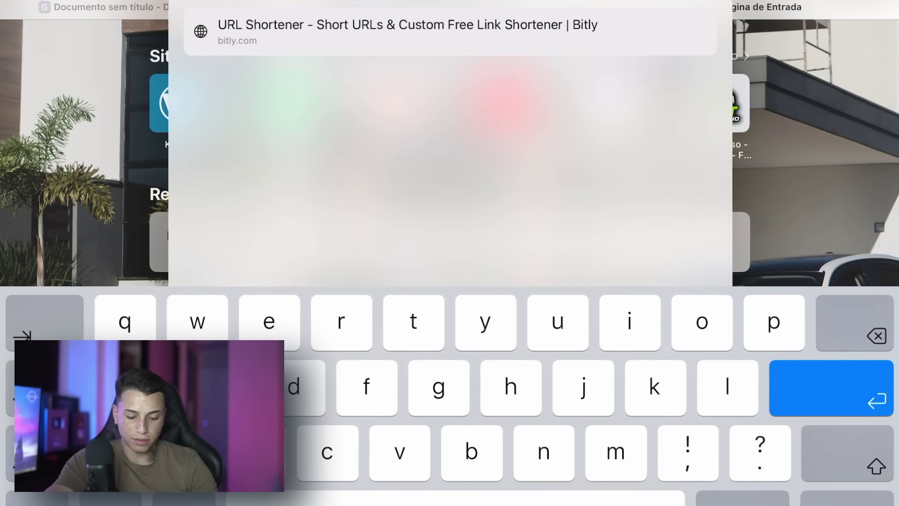
pyautogui.write('y')
pyautogui.press('Return')
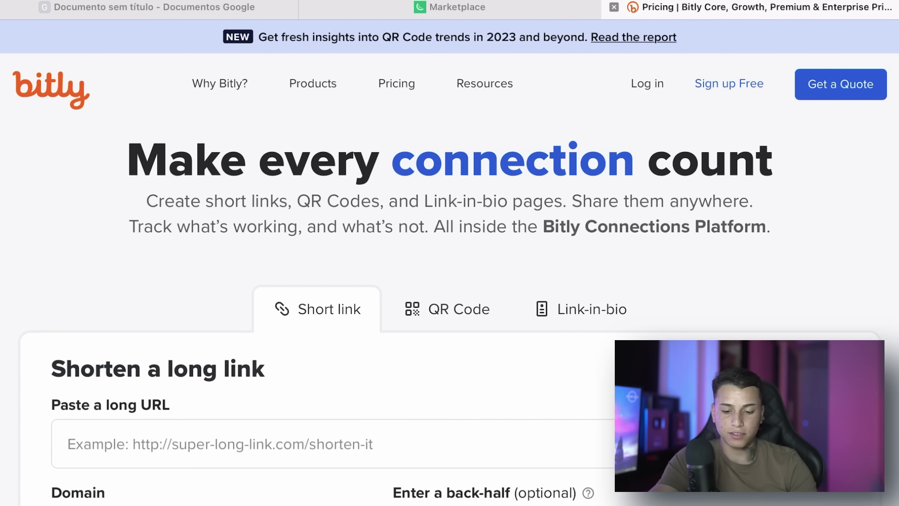
# Choose Bitly's free plan and sign up with a Google account to reach the link dashboard
pyautogui.scroll(-8, 449, 253)
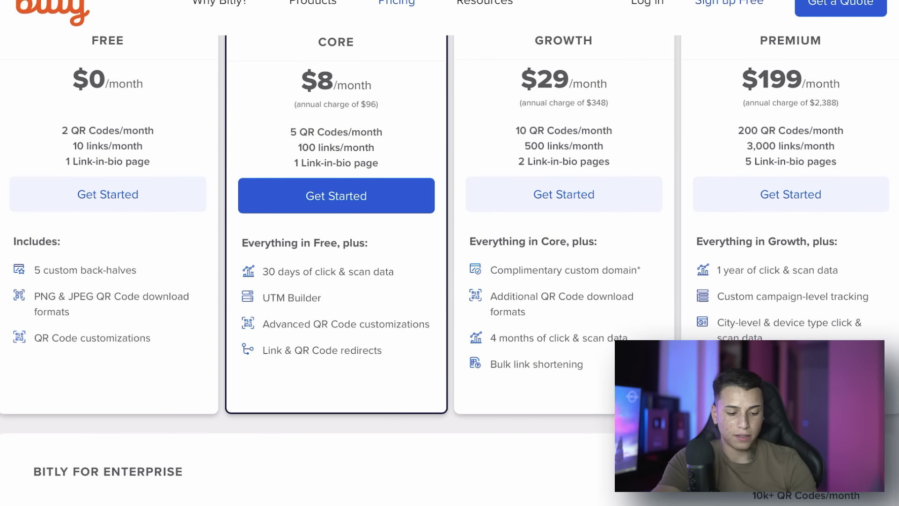
pyautogui.click(108, 194)
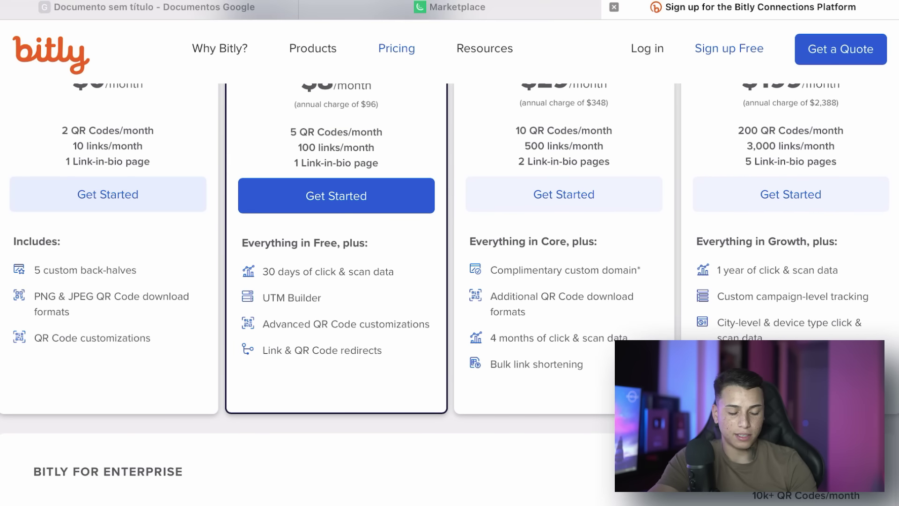
pyautogui.scroll(-2, 449, 253)
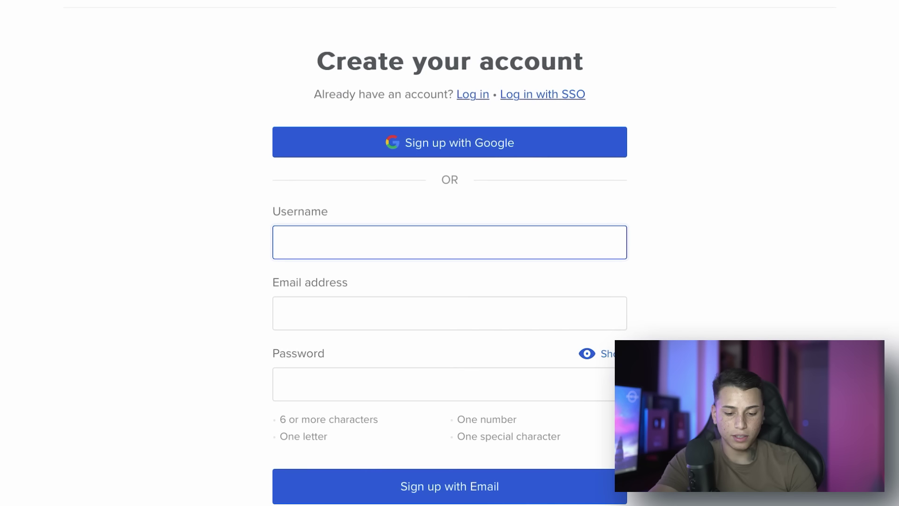
pyautogui.click(450, 142)
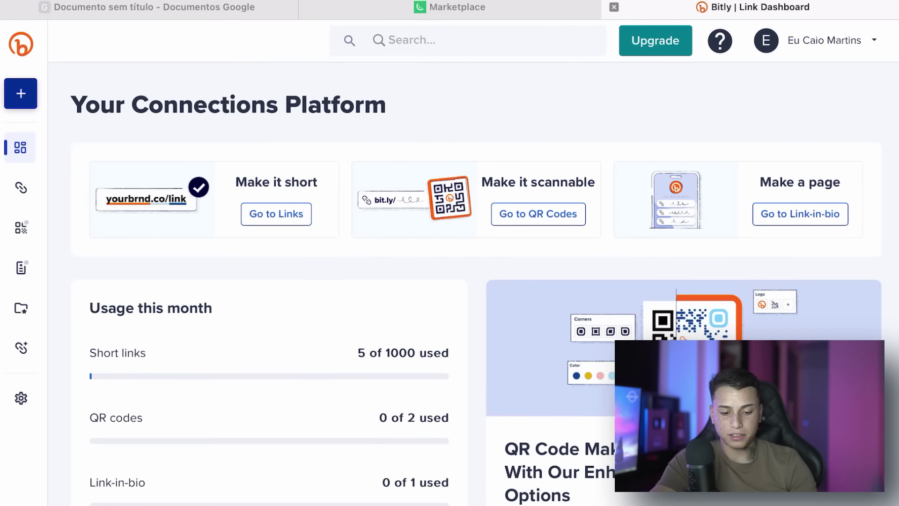
pyautogui.press('Escape')
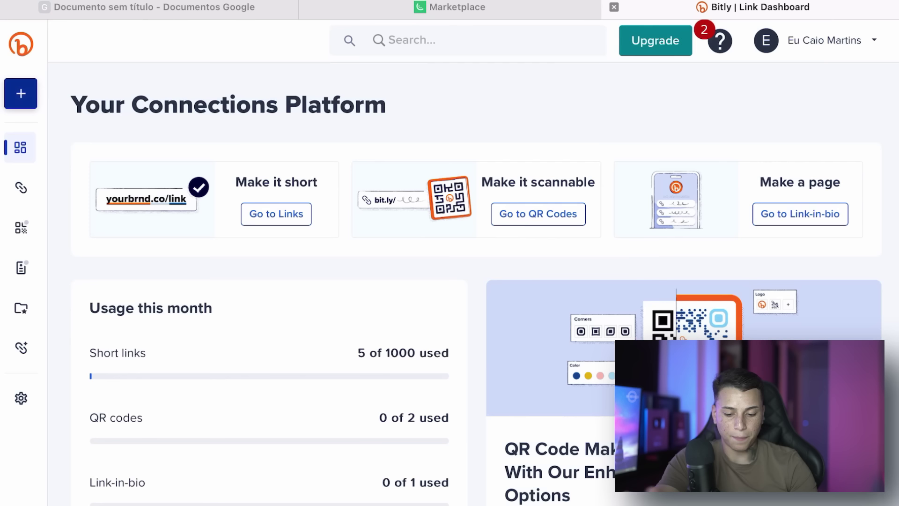
# Start a new Bitly link and paste the copied Kiwify affiliate link as its destination
pyautogui.click(20, 93)
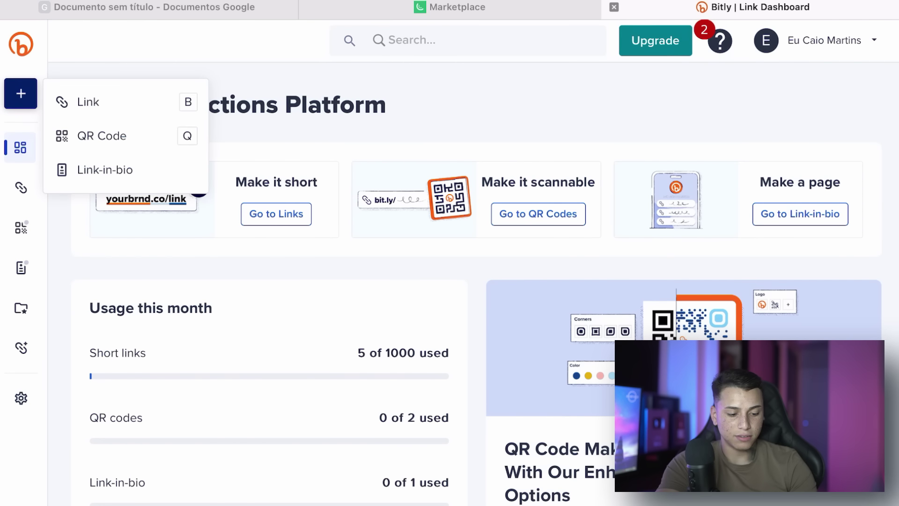
pyautogui.press('b')
pyautogui.click(209, 211)
pyautogui.click(209, 210)
pyautogui.click(190, 176)
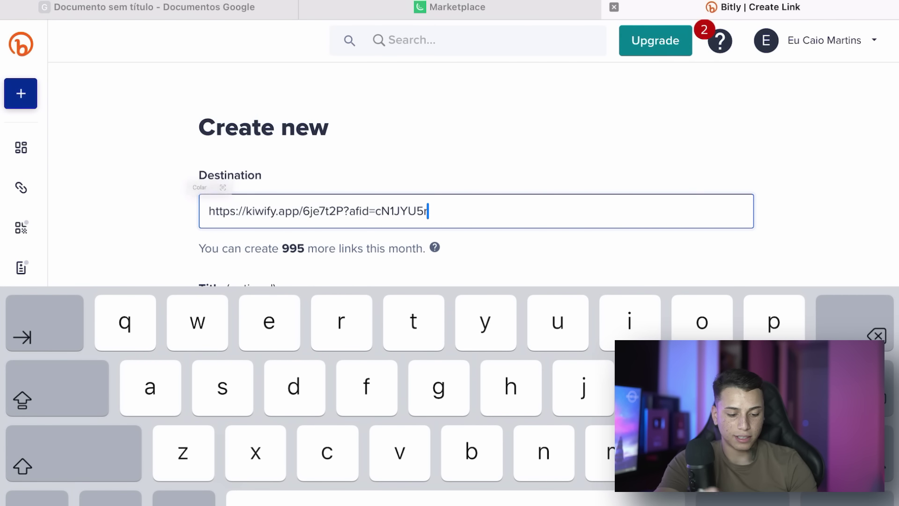
# Check the remaining options of the new link form and create the short link
pyautogui.scroll(-5, 473, 281)
pyautogui.scroll(5, 449, 281)
pyautogui.scroll(-6, 476, 280)
pyautogui.scroll(6, 476, 281)
pyautogui.click(210, 211)
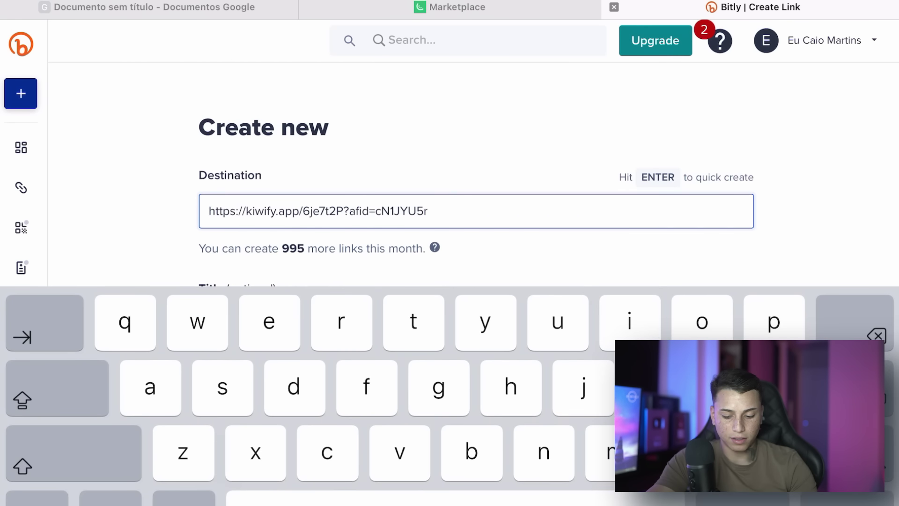
pyautogui.press('Return')
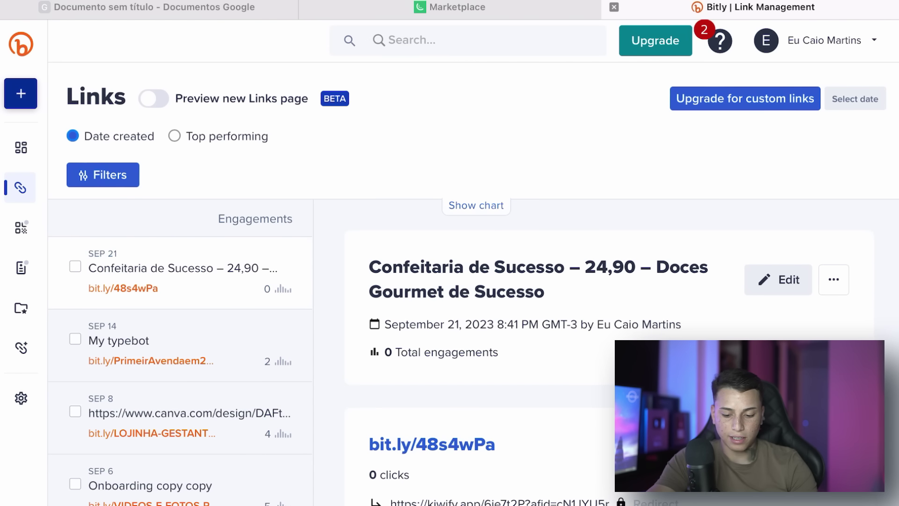
# Edit the new Confeitaria de Sucesso short link and set its custom back-half to 8mil-confeitariaaaa
pyautogui.click(778, 280)
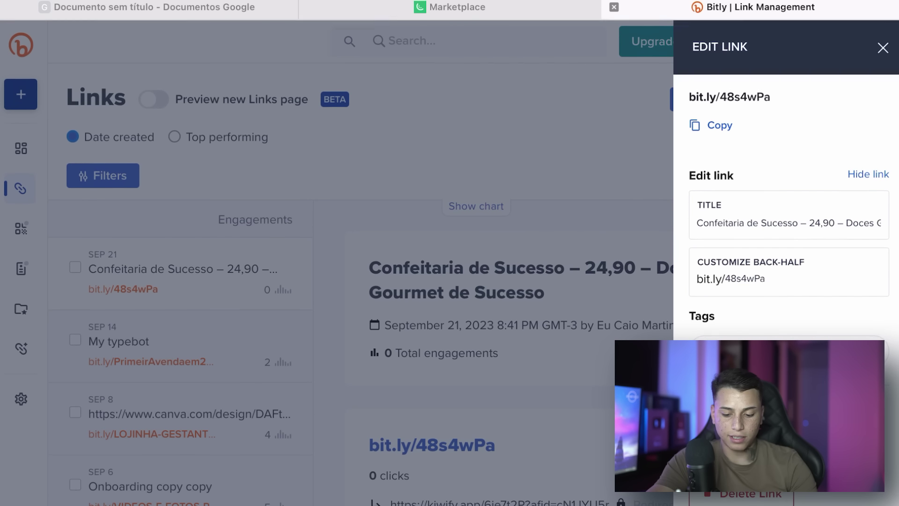
pyautogui.click(765, 278)
pyautogui.press('BackSpace')
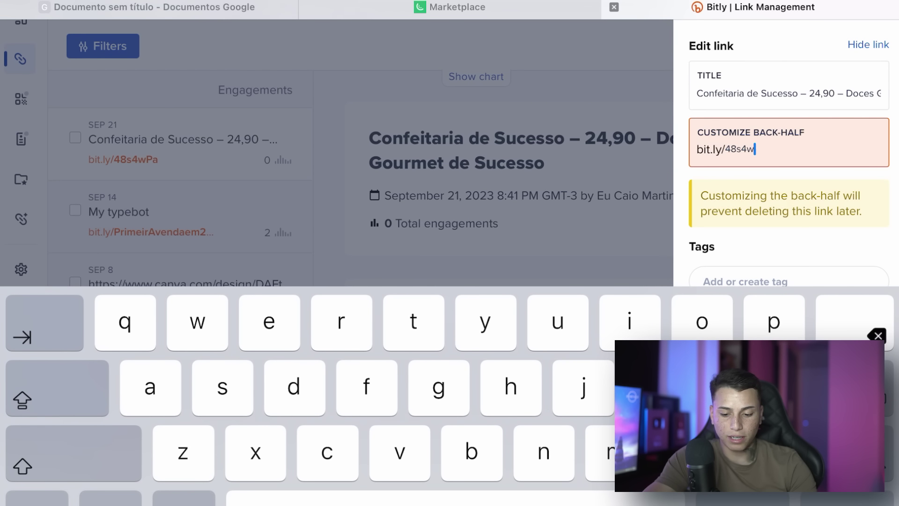
pyautogui.press('BackSpace')
pyautogui.press('BackSpace')
pyautogui.write('c')
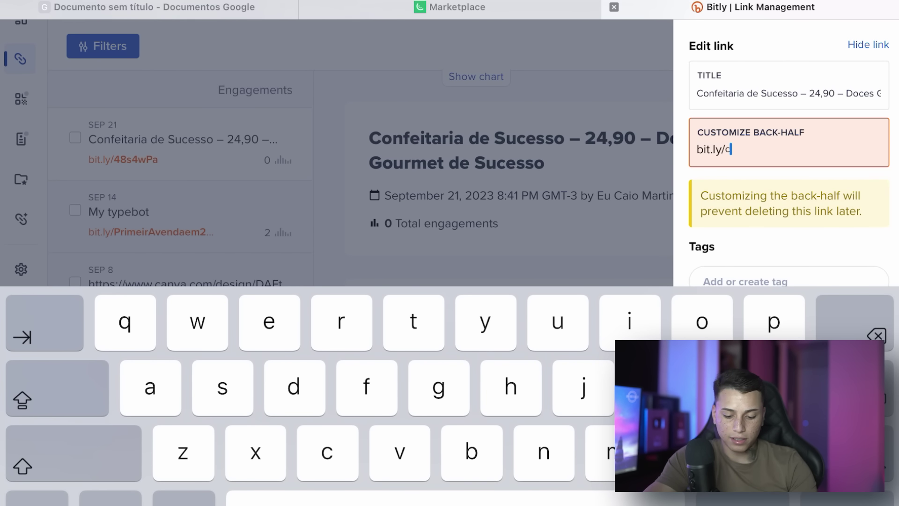
pyautogui.press('BackSpace')
pyautogui.press('BackSpace')
pyautogui.press('BackSpace')
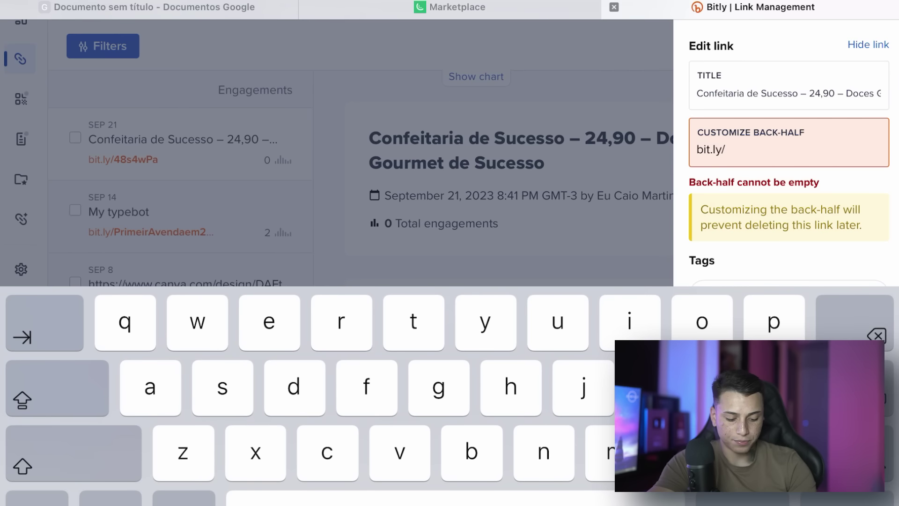
pyautogui.click(37, 497)
pyautogui.click(37, 497)
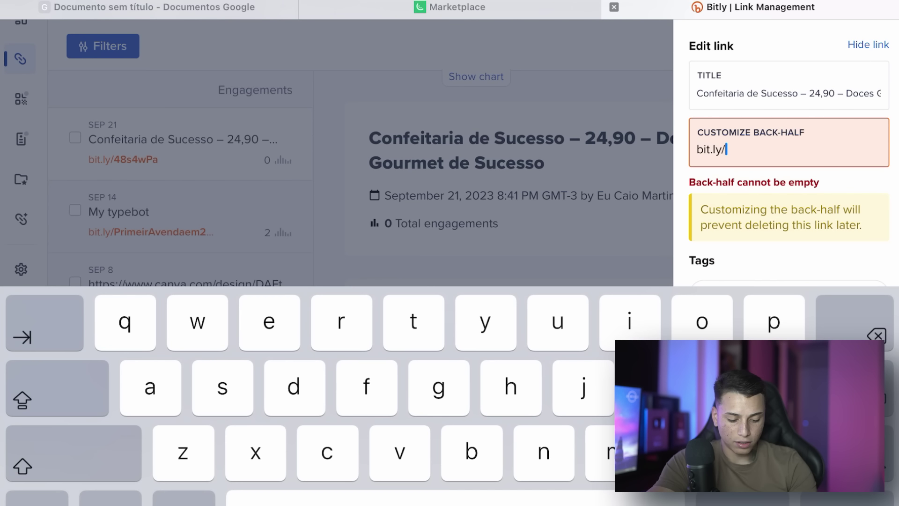
pyautogui.click(37, 497)
pyautogui.write('8')
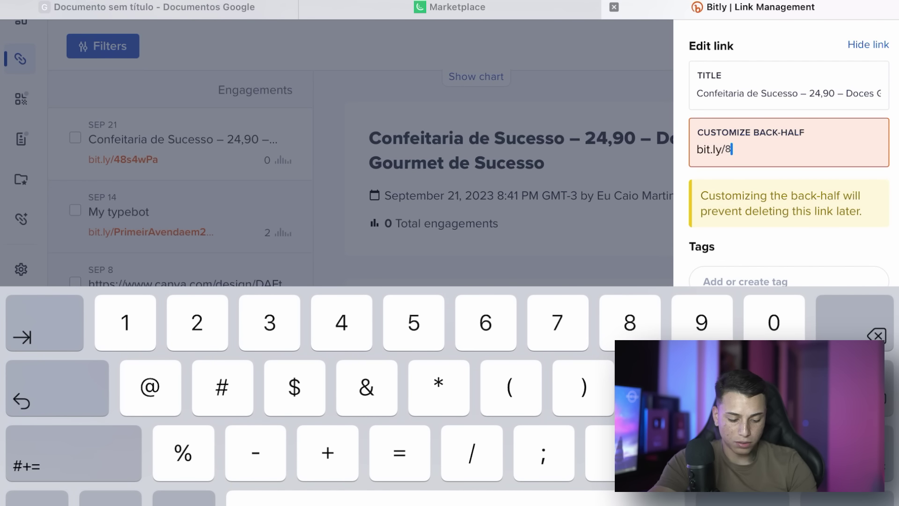
pyautogui.click(37, 497)
pyautogui.write('mu')
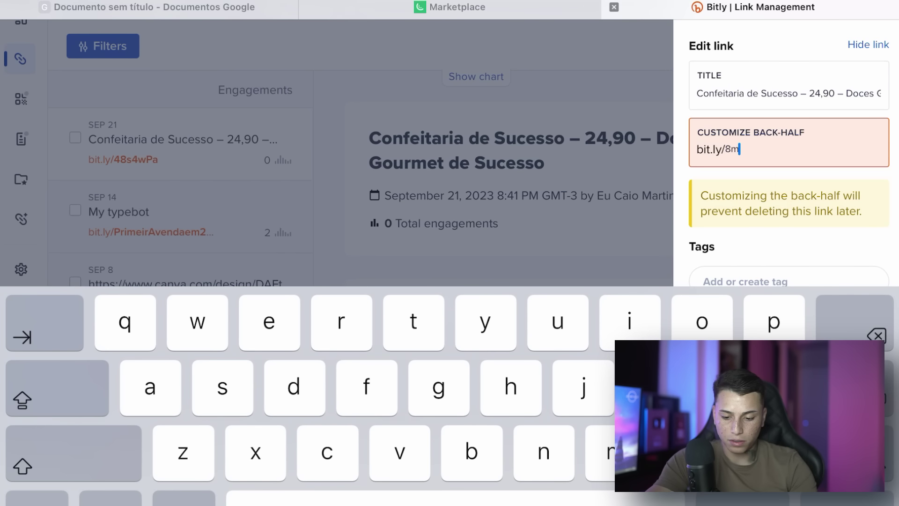
pyautogui.write('i')
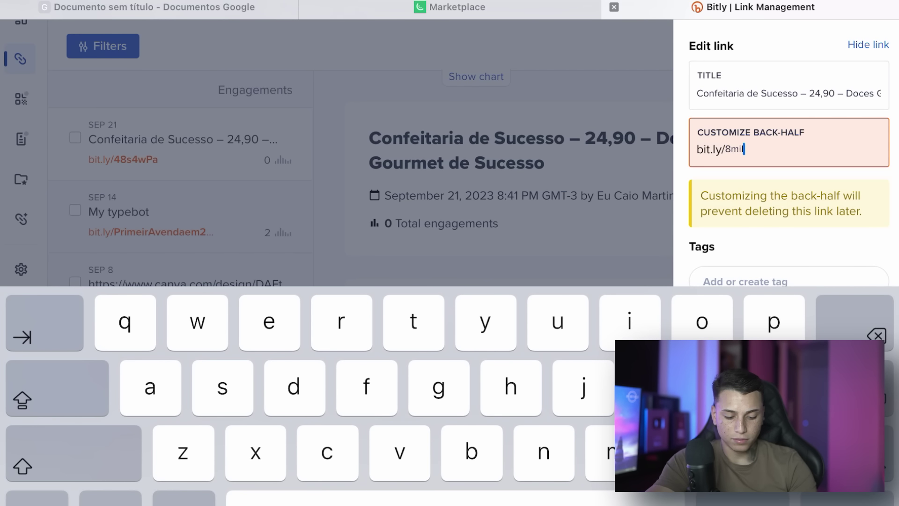
pyautogui.click(37, 497)
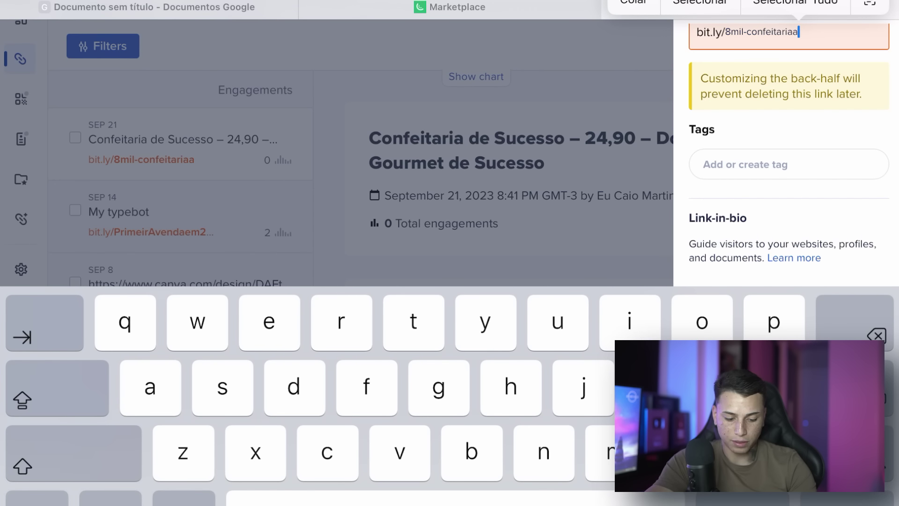
pyautogui.write('aaa')
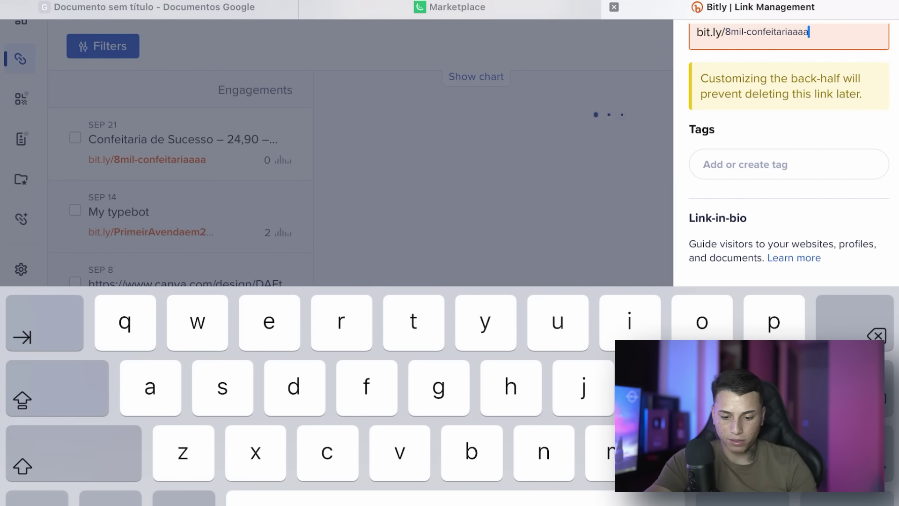
# Save the link's custom back-half and open the shortened link in a new browser tab
pyautogui.press('Return')
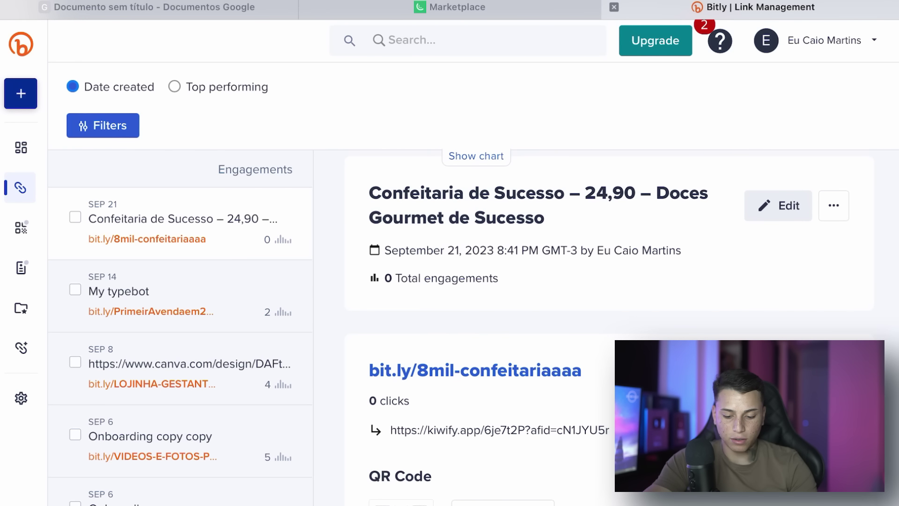
pyautogui.press('super+t')
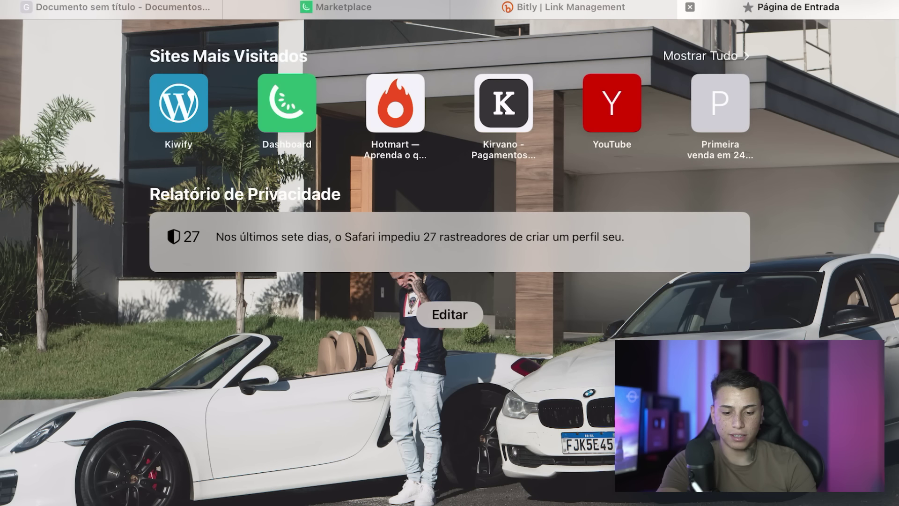
pyautogui.click(200, 2)
pyautogui.click(144, 7)
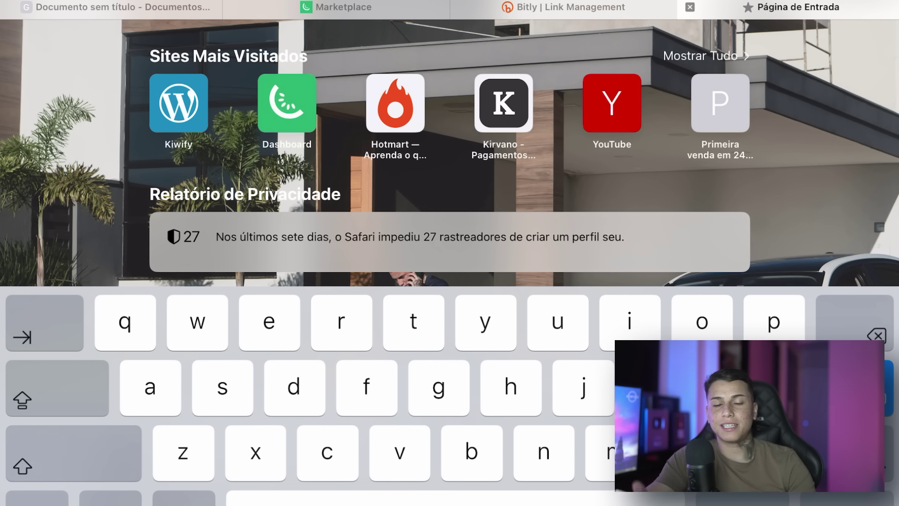
pyautogui.press('Return')
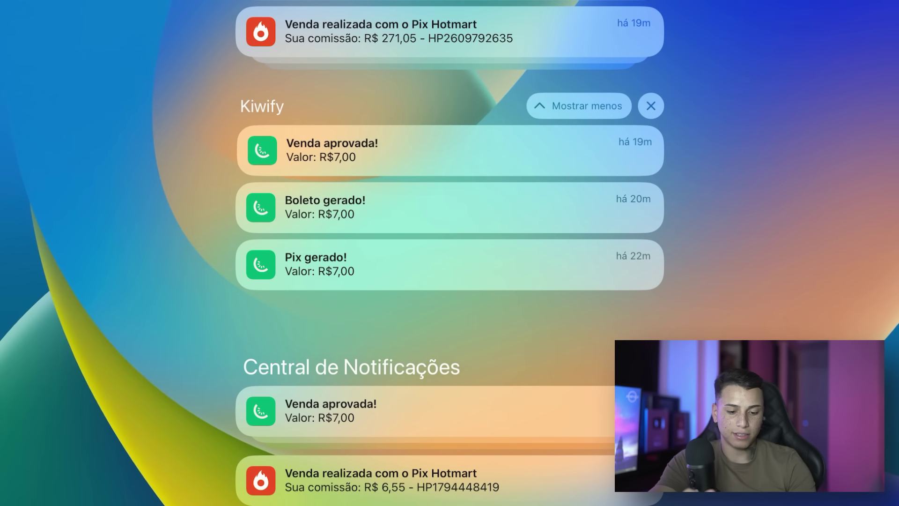
# Review the Hotmart and Kiwify sale notifications on the lock screen, expanding the Hotmart group and collapsing both groups
pyautogui.scroll(10, 450, 253)
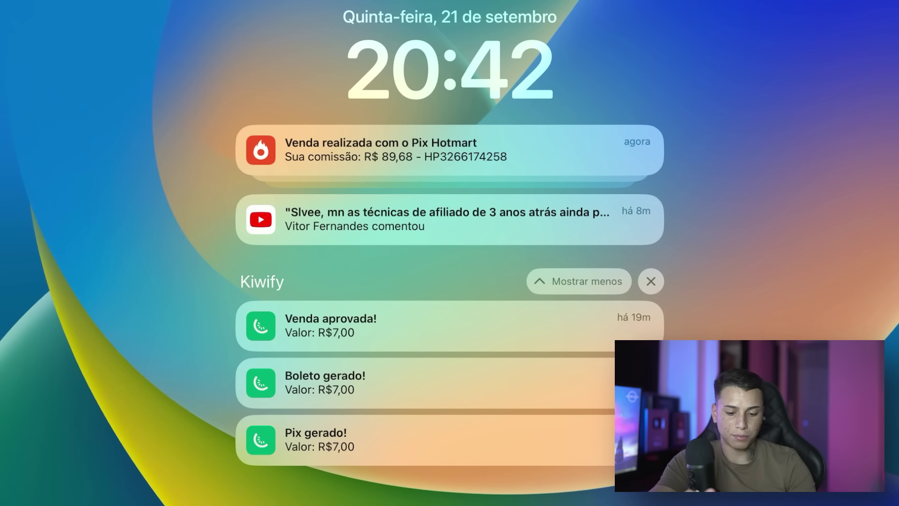
pyautogui.click(449, 149)
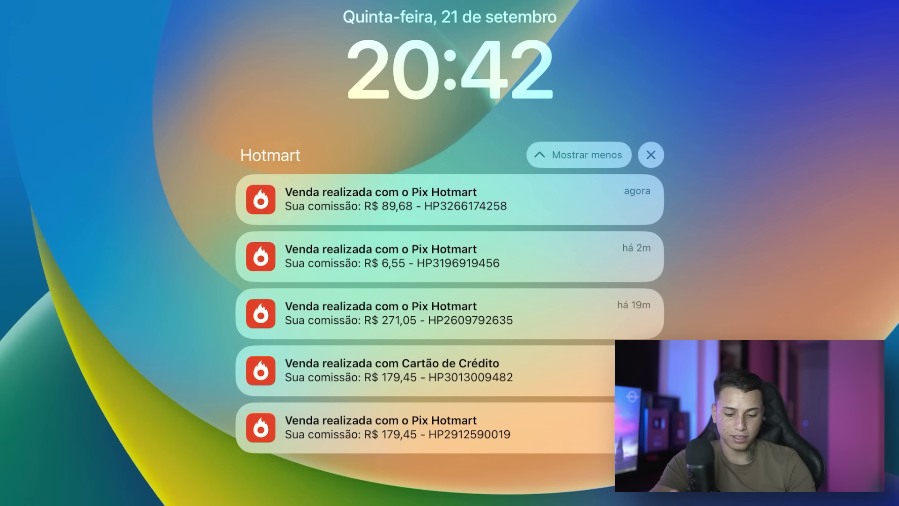
pyautogui.click(578, 154)
pyautogui.scroll(-6, 449, 252)
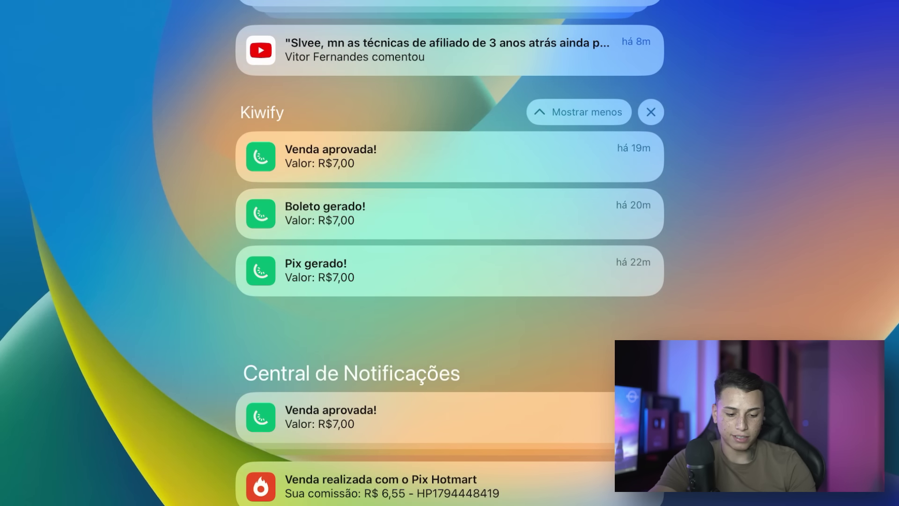
pyautogui.click(578, 112)
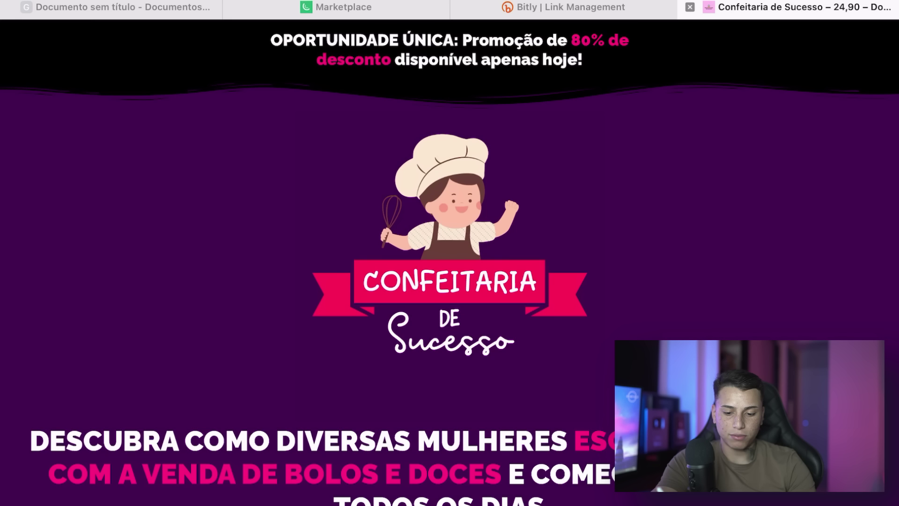
pyautogui.press('super+l')
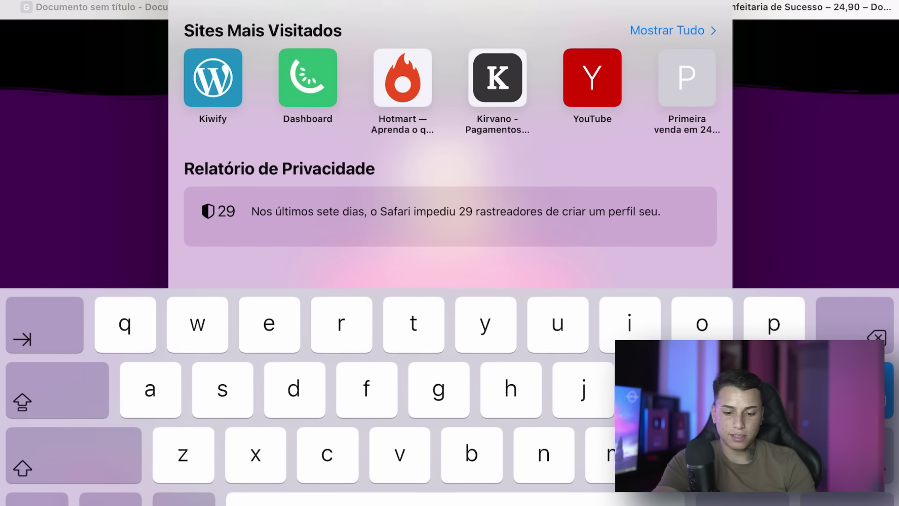
pyautogui.write('https://bit.ly/8mil-confeitariaaaa')
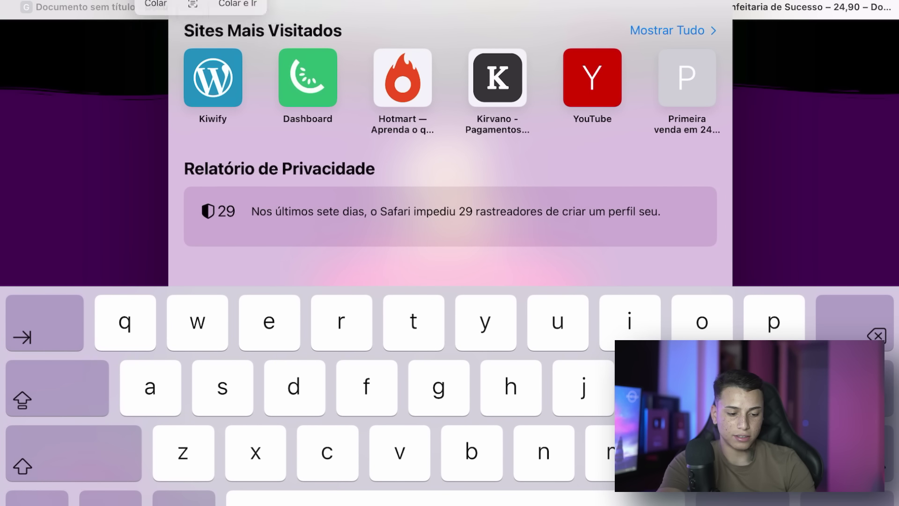
pyautogui.press('Return')
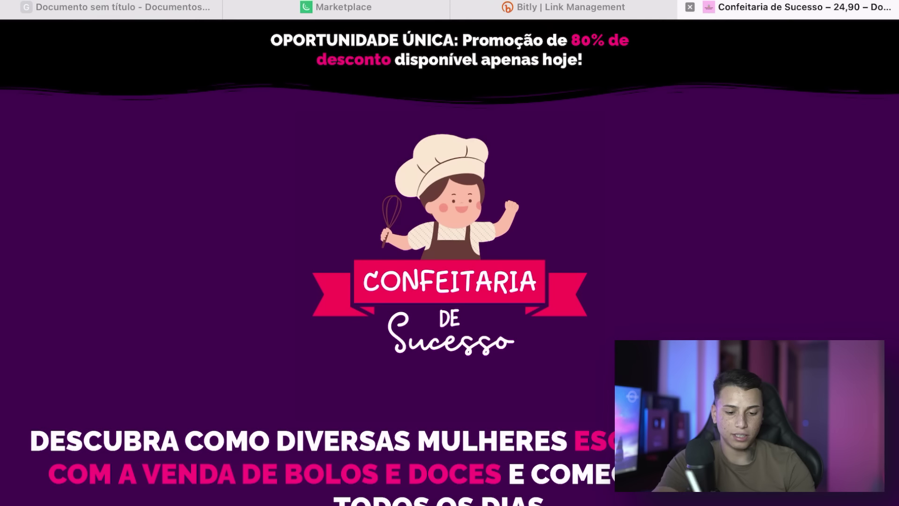
pyautogui.press('super+w')
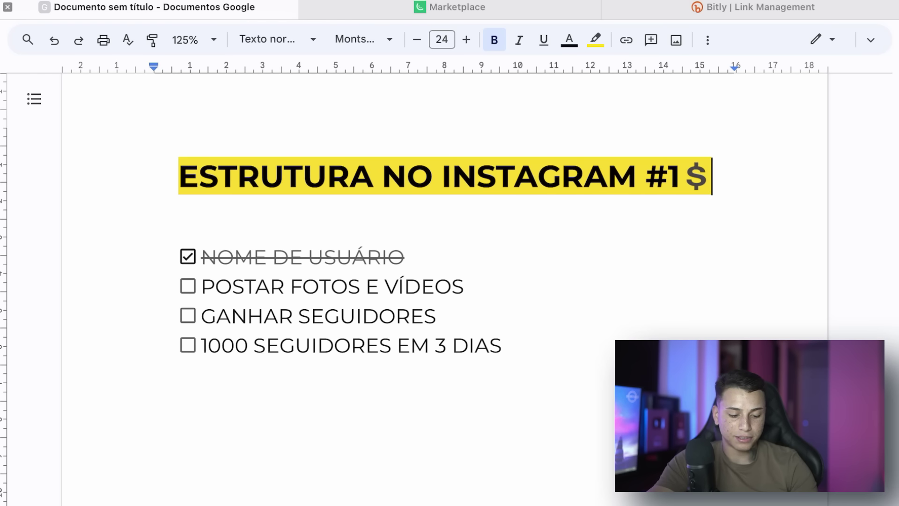
# Mark POSTAR FOTOS E VÍDEOS, GANHAR SEGUIDORES and 1000 SEGUIDORES EM 3 DIAS as done in the document's Instagram checklist
pyautogui.click(188, 286)
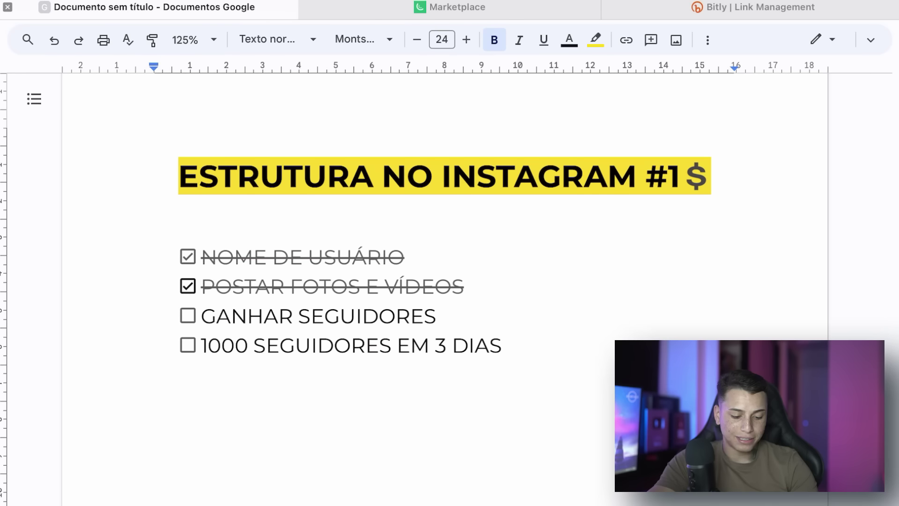
pyautogui.click(188, 316)
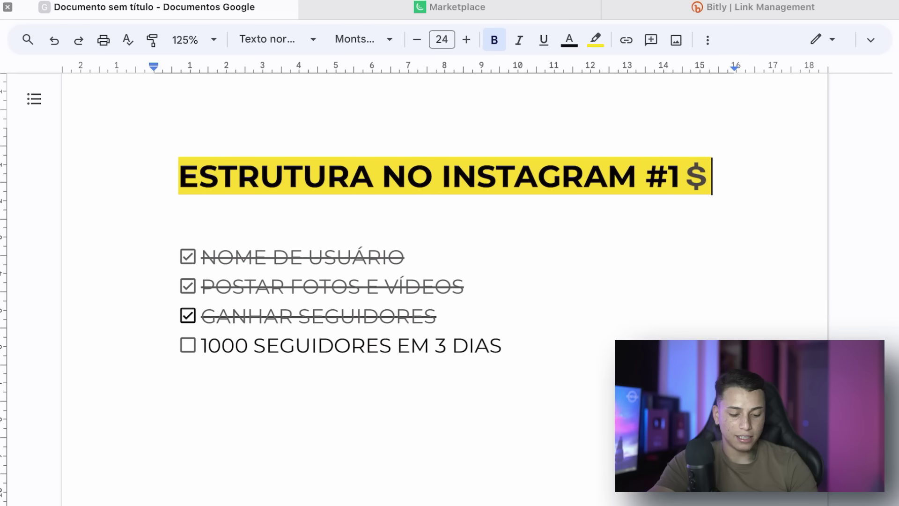
pyautogui.click(188, 345)
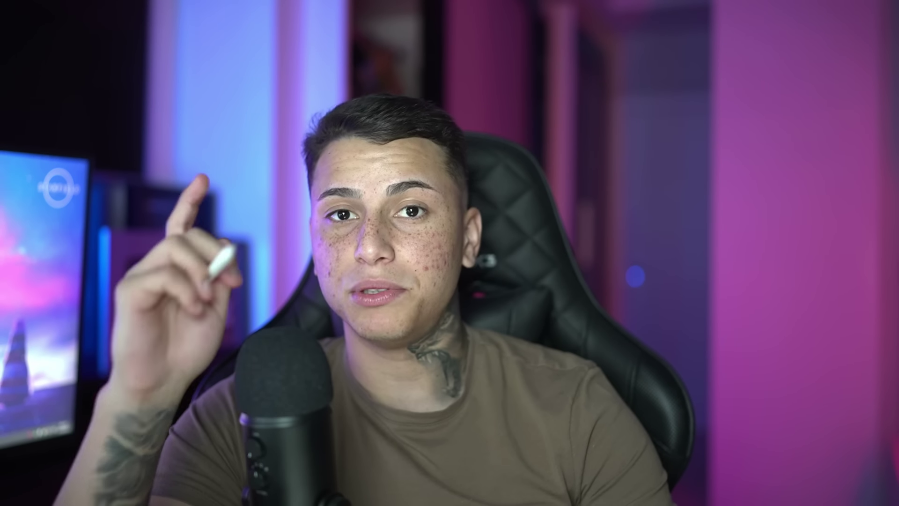
pyautogui.hotkey('shift', 'Left')
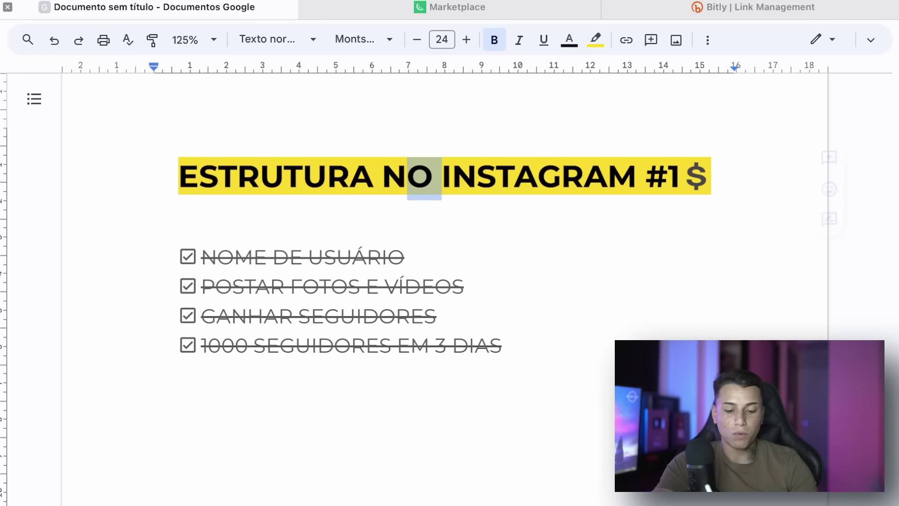
pyautogui.moveTo(407, 177); pyautogui.dragTo(669, 177)
pyautogui.click(669, 177)
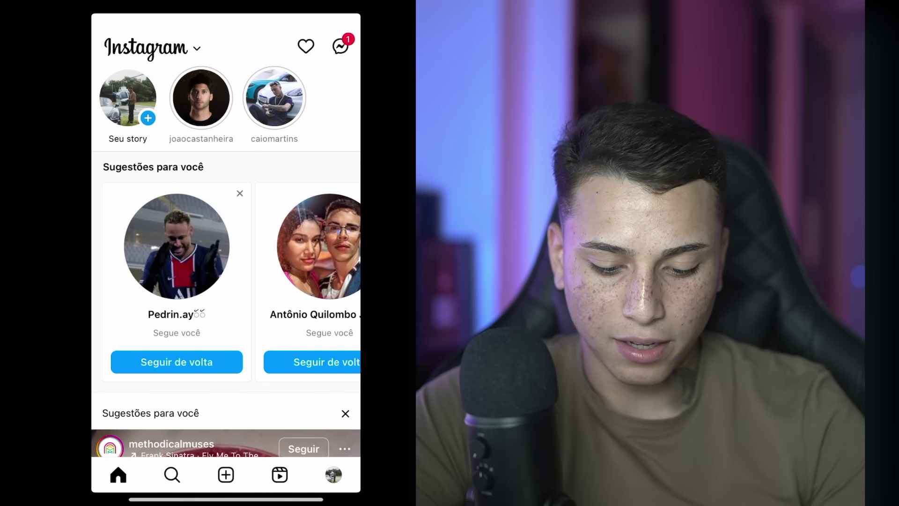
# Switch to Instagram and open the profile's Configurações e privacidade page
pyautogui.click(334, 474)
pyautogui.click(340, 46)
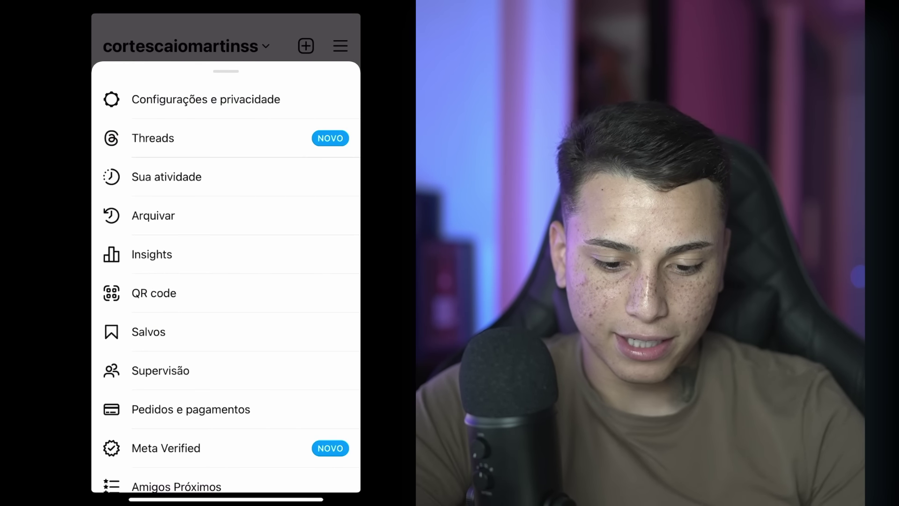
pyautogui.scroll(-2, 226, 276)
pyautogui.scroll(2, 226, 277)
pyautogui.click(205, 99)
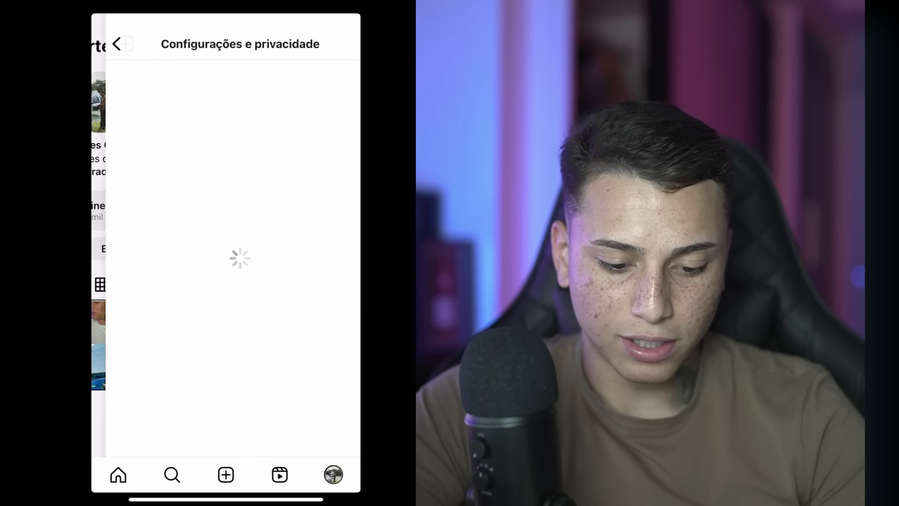